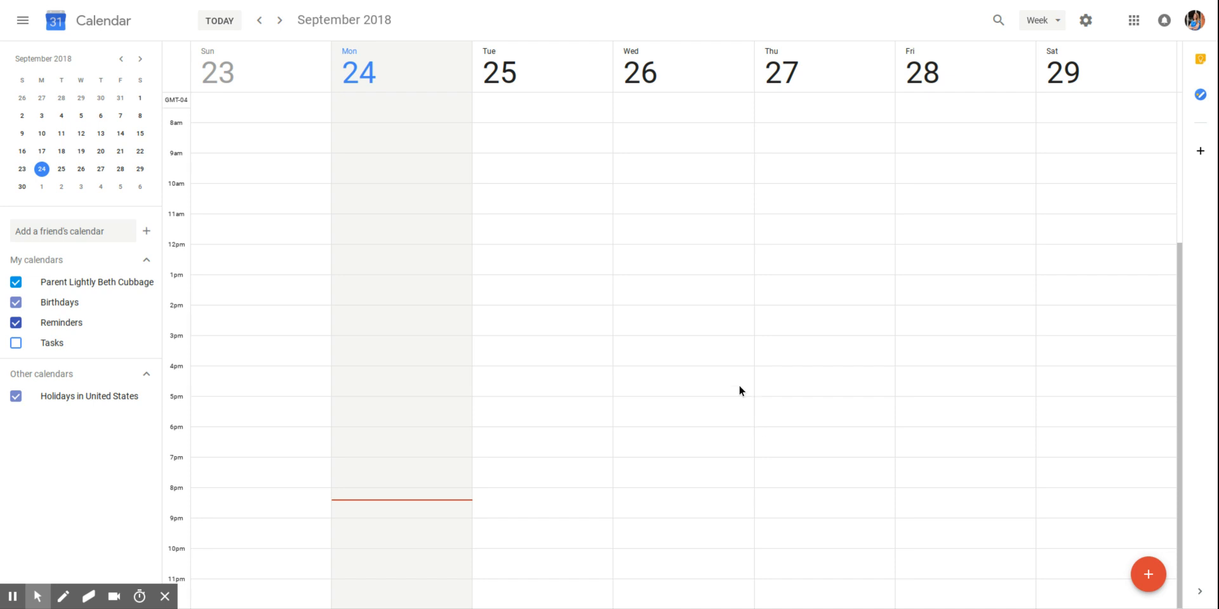
Create and save an event titled Lunch on Tuesday, September 25, from 12:00pm to 1:00pm.
click(511, 253)
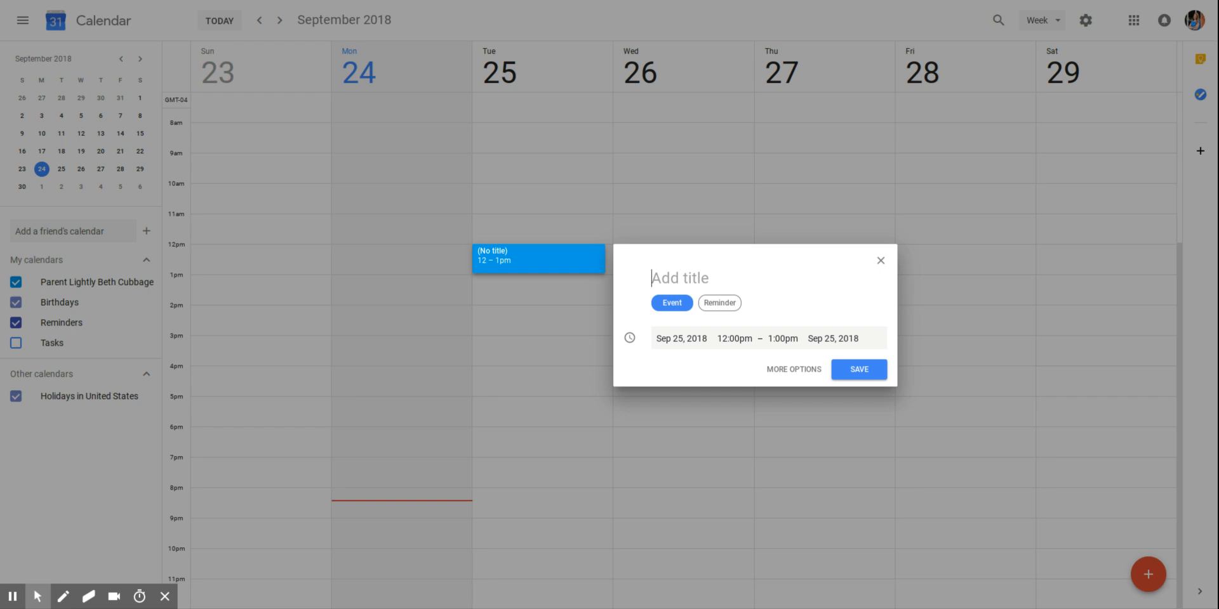
text(Lunch)
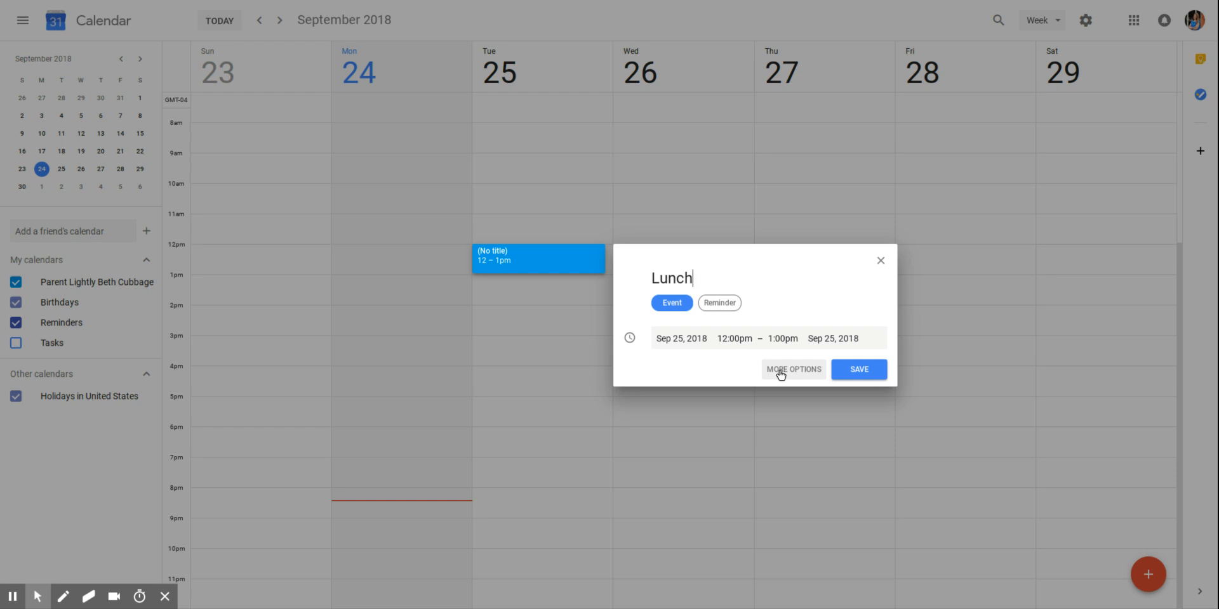
click(854, 369)
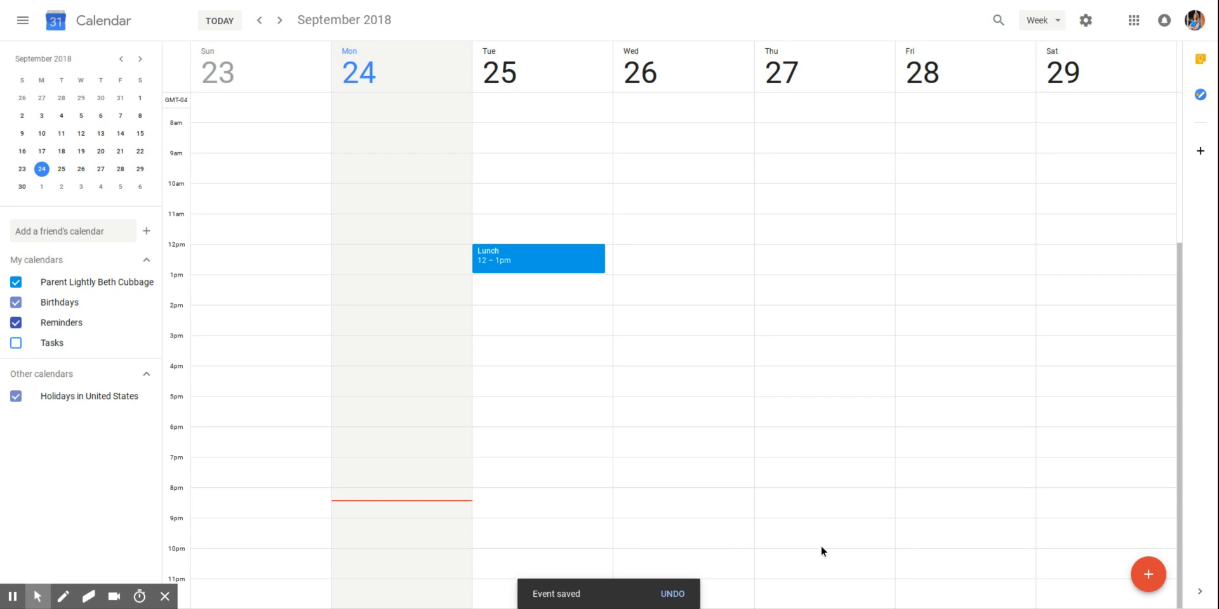
Start a new detailed event titled Softball Game on Sep 29, 2018, starting at 5:30pm.
click(1147, 577)
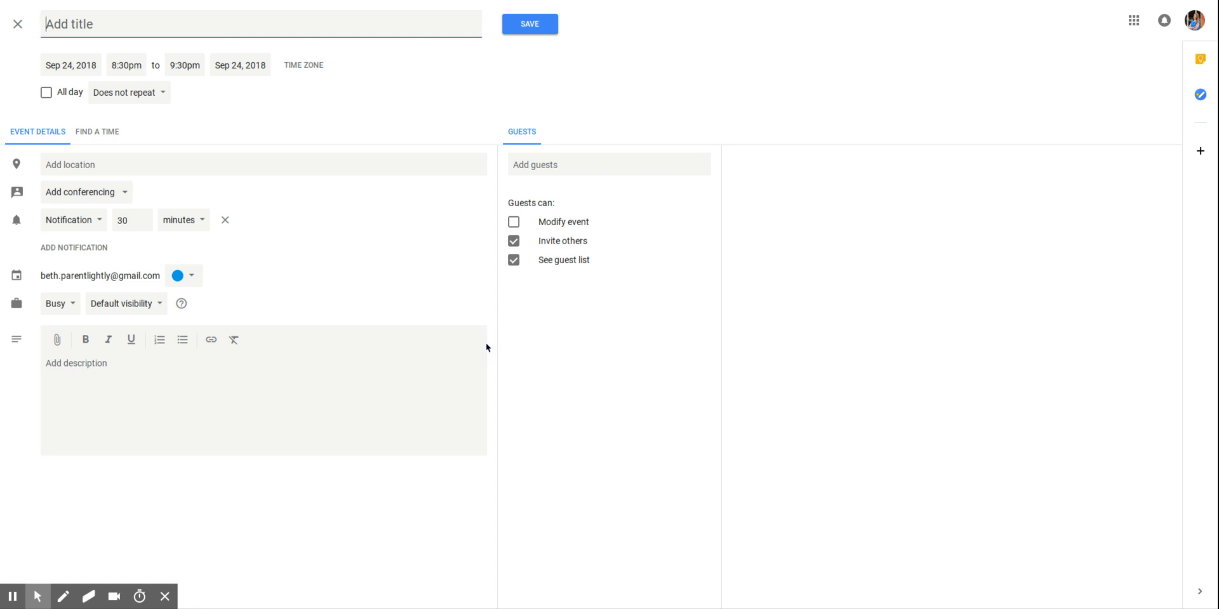
text(Softball Game)
click(64, 63)
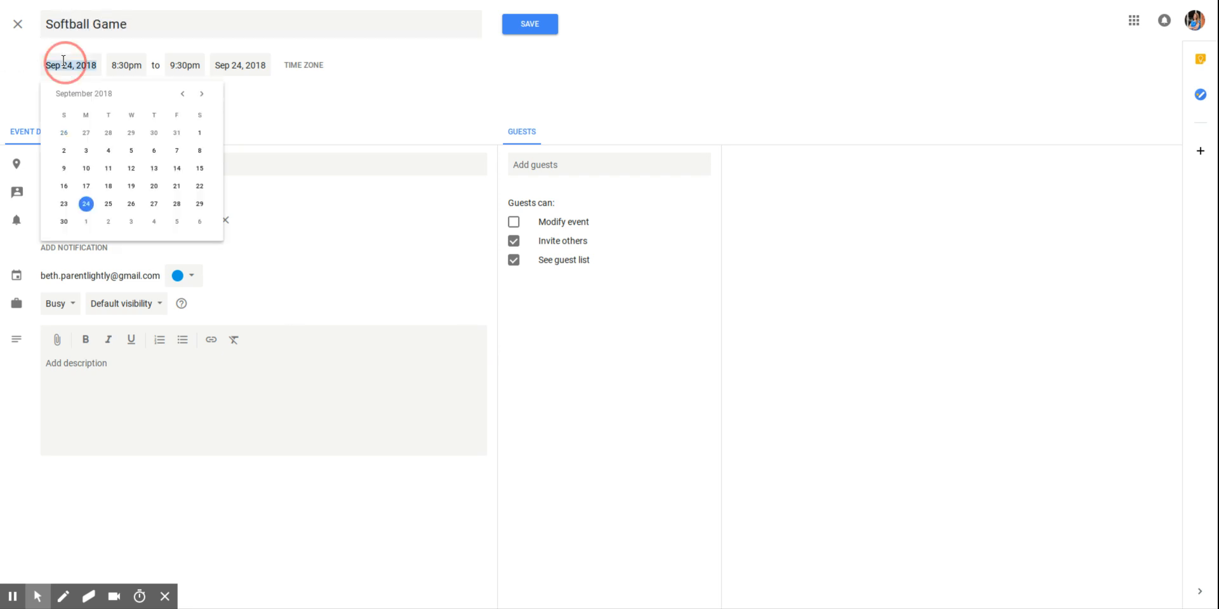
click(198, 203)
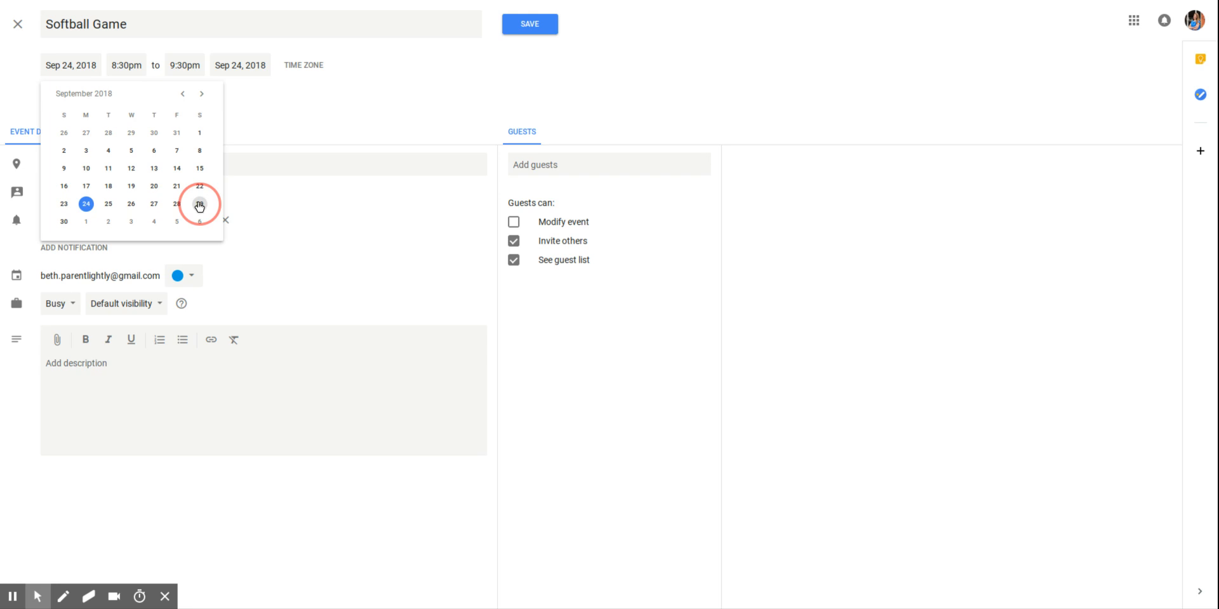
click(126, 64)
scroll(133, 141, up, 2)
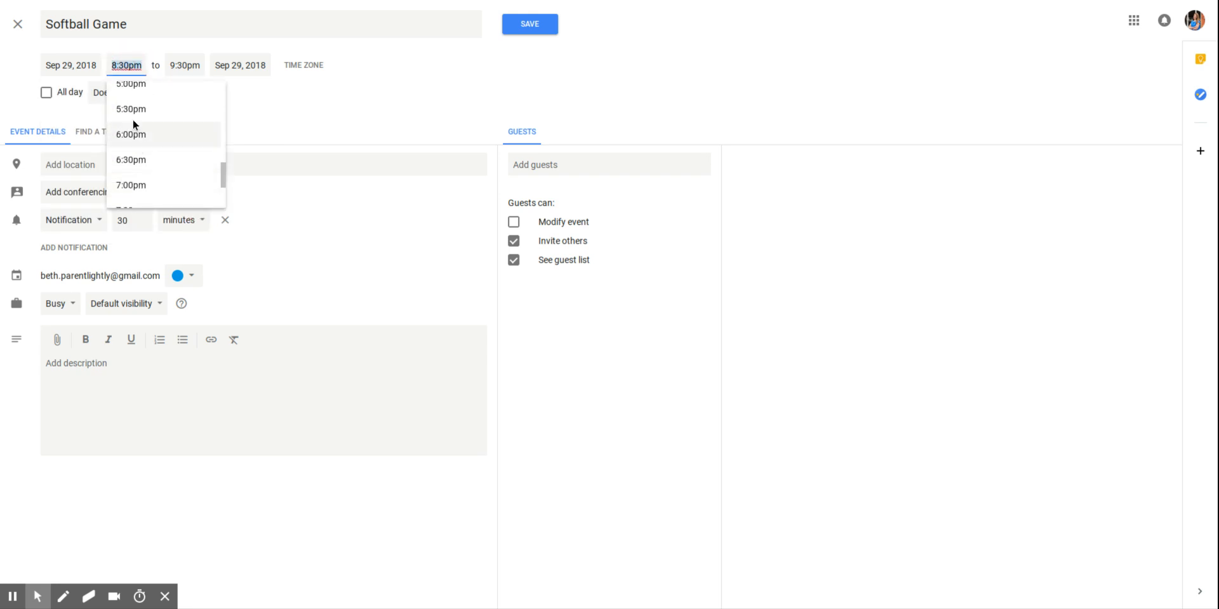
click(131, 109)
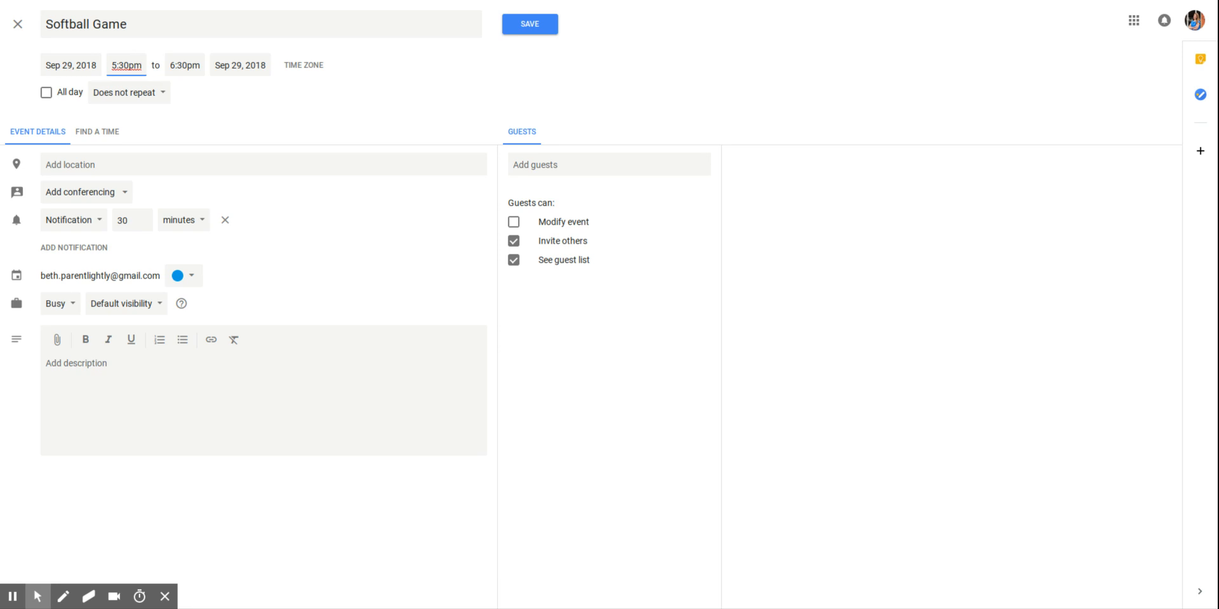
Look at the conferencing choices without picking one, and add a second notification set to 1 day before the event.
click(86, 194)
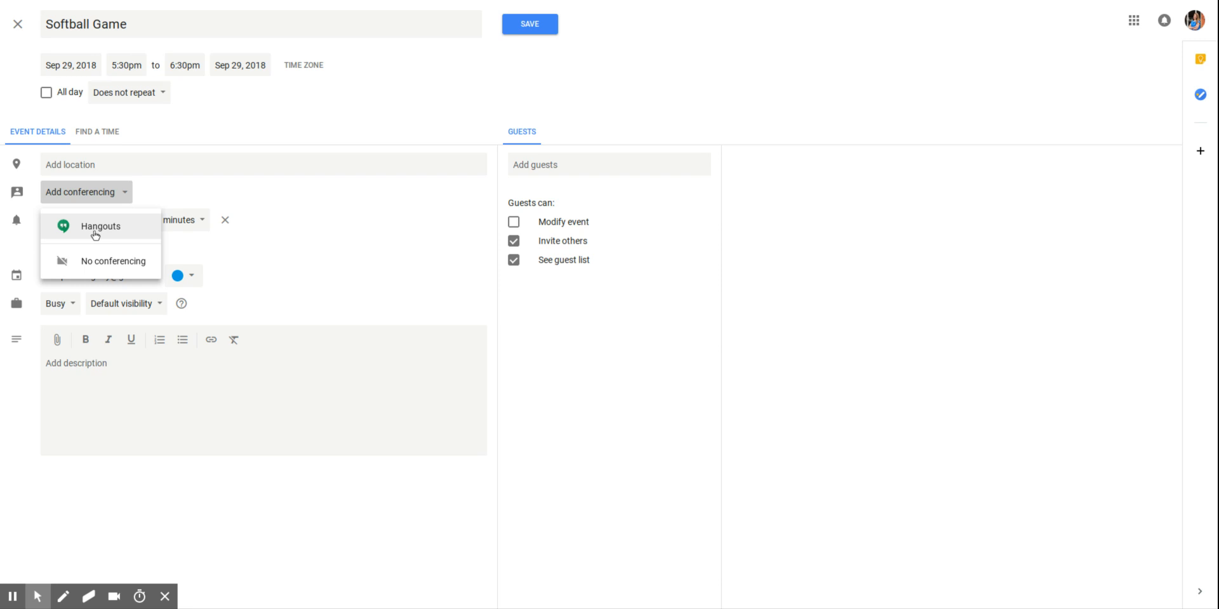
click(114, 194)
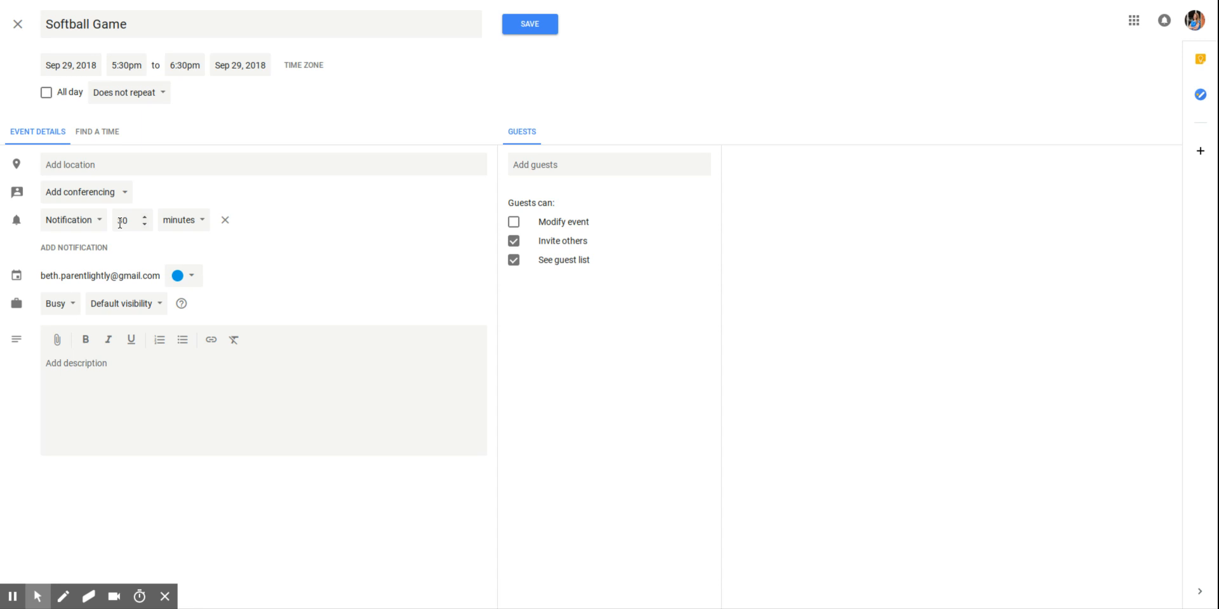
click(100, 248)
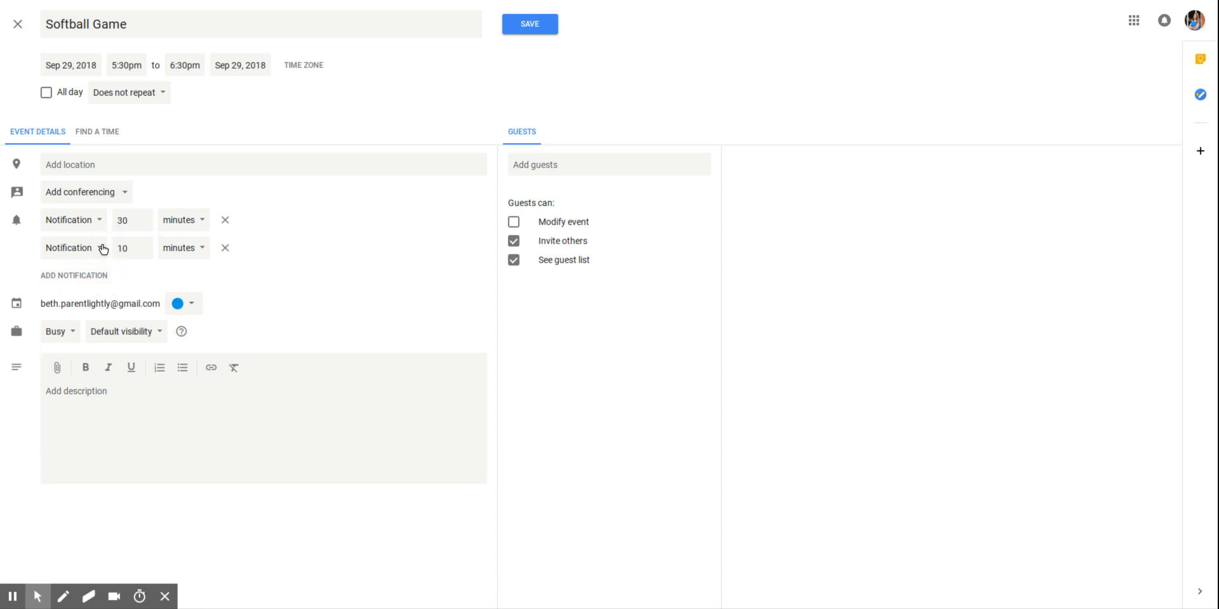
double_click(135, 249)
text(1)
click(181, 253)
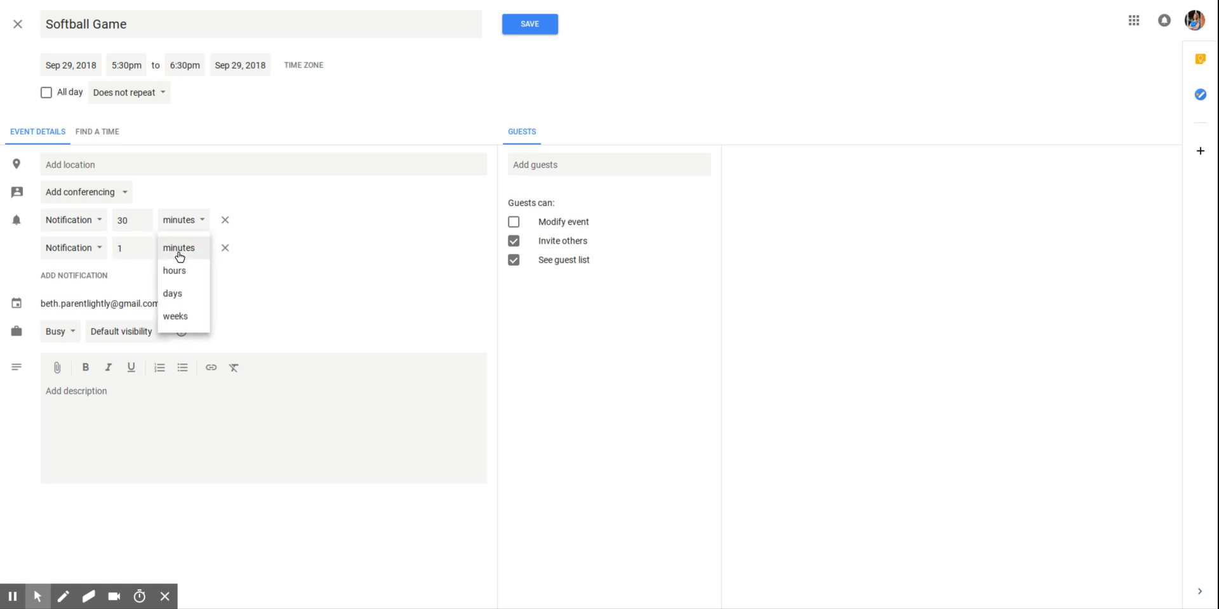
click(178, 293)
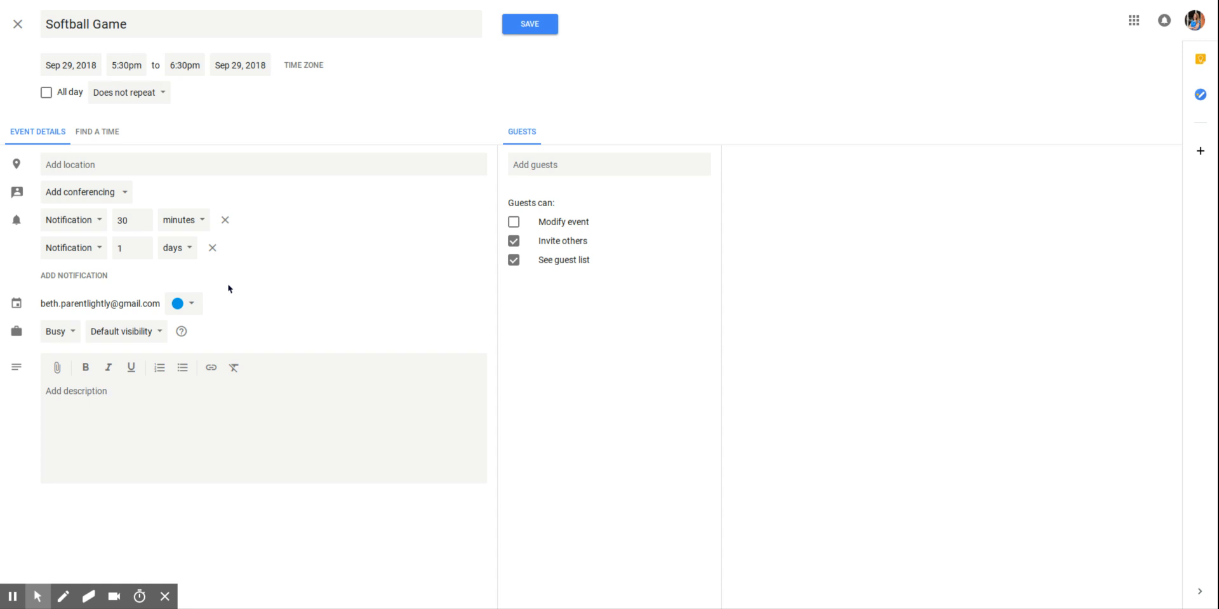
Set the Softball Game event's color to red and its visibility to Private.
click(191, 307)
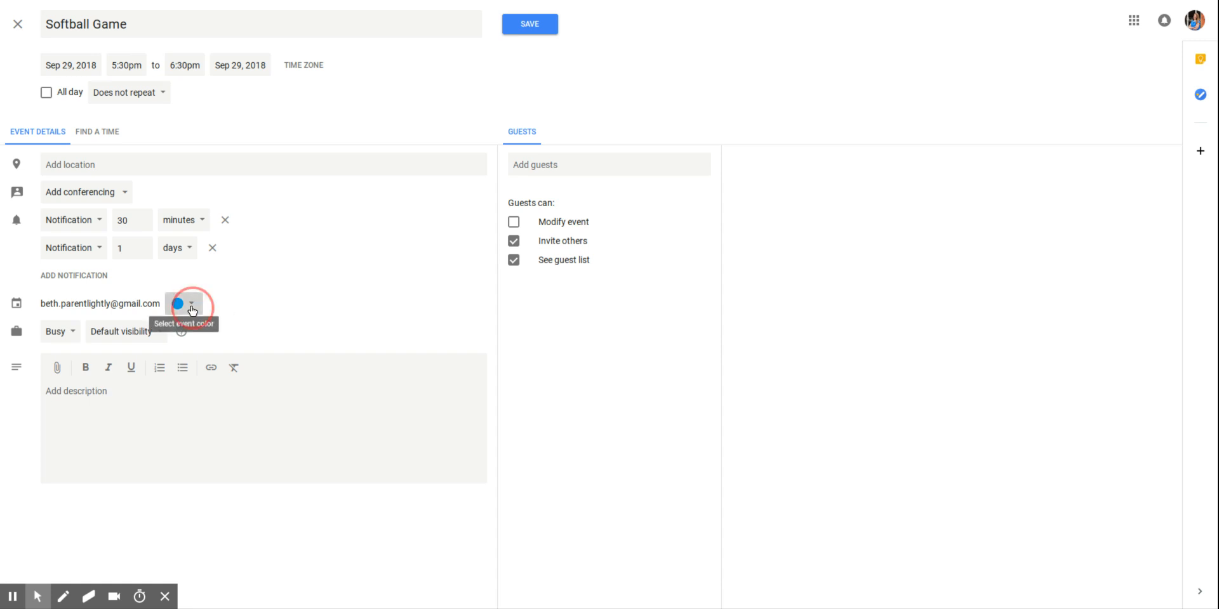
click(178, 307)
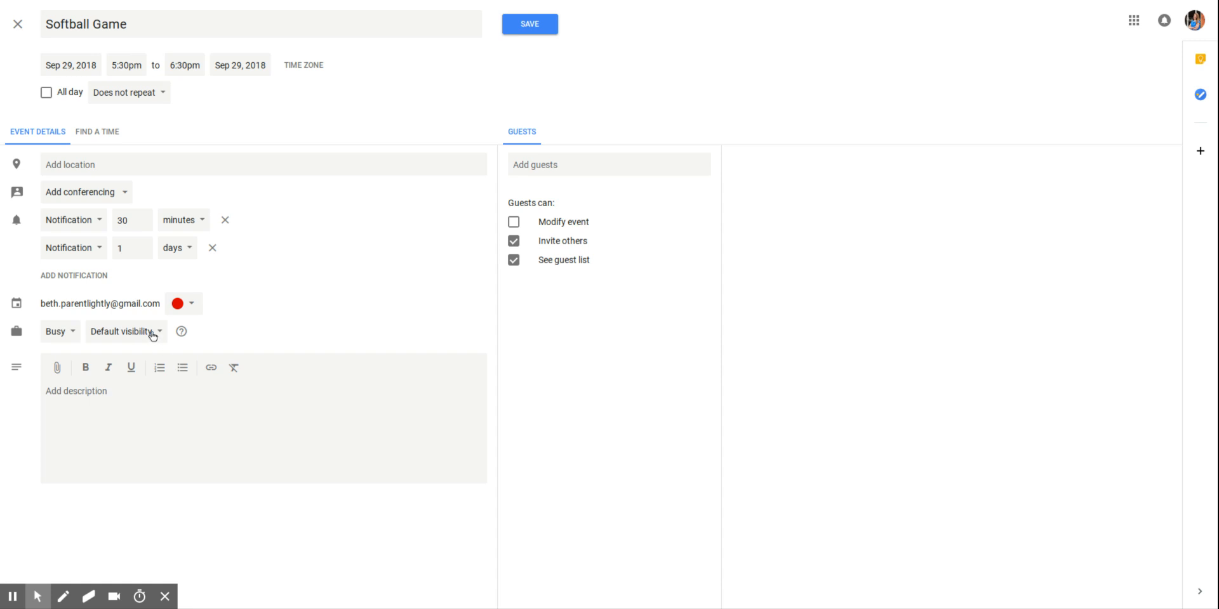
click(117, 337)
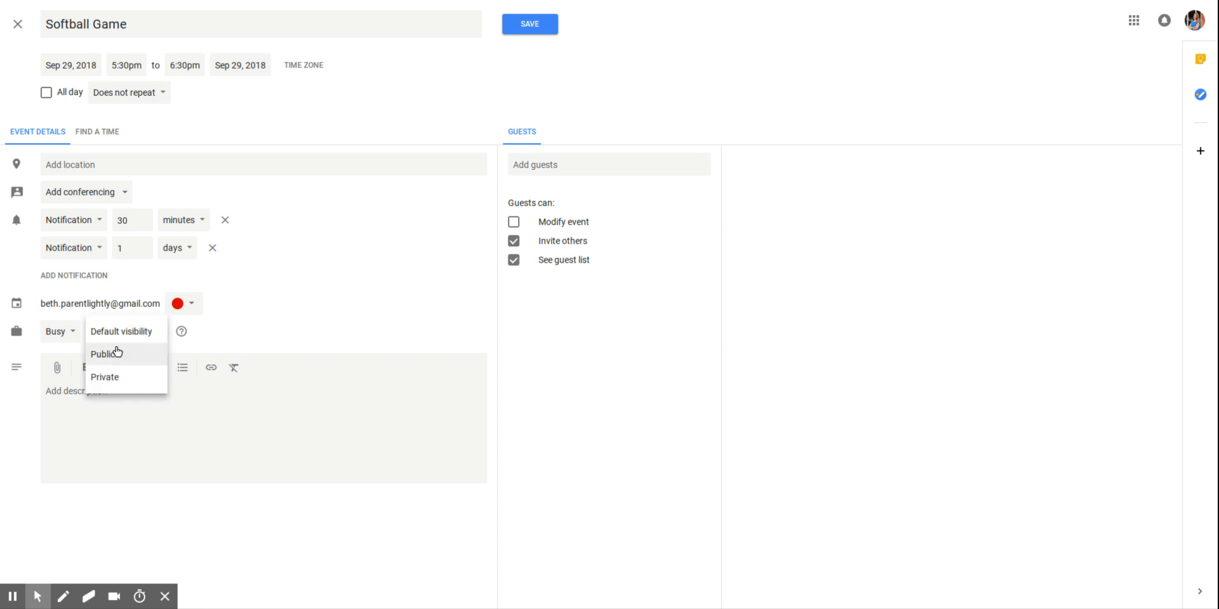
click(133, 383)
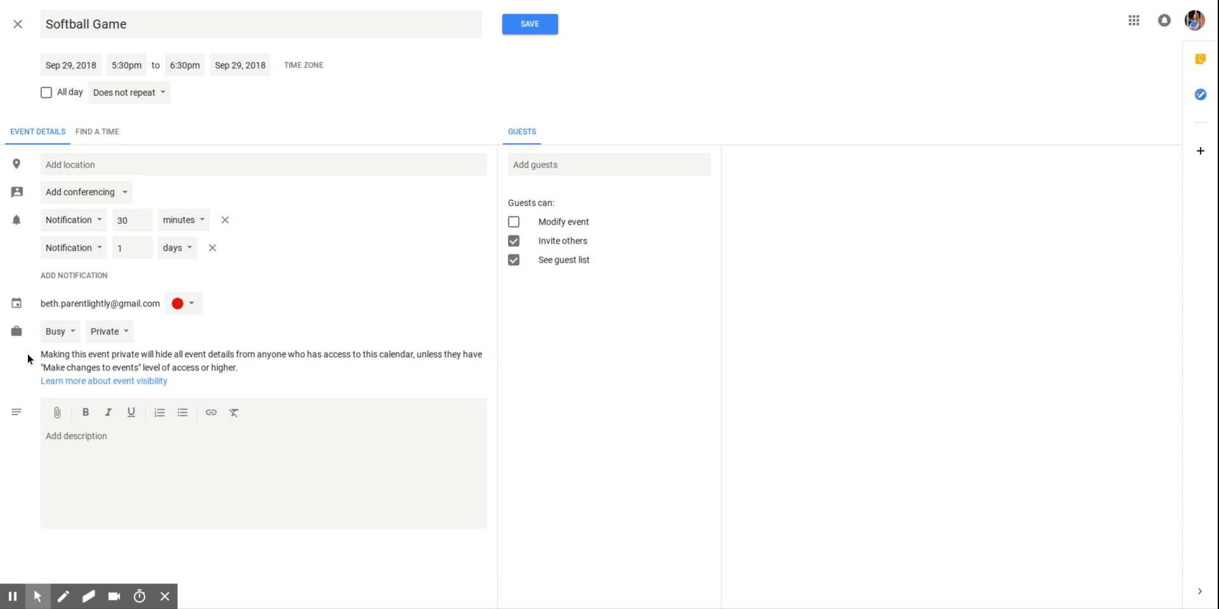
Switch the Softball Game event's availability to Free and back to Busy.
click(66, 335)
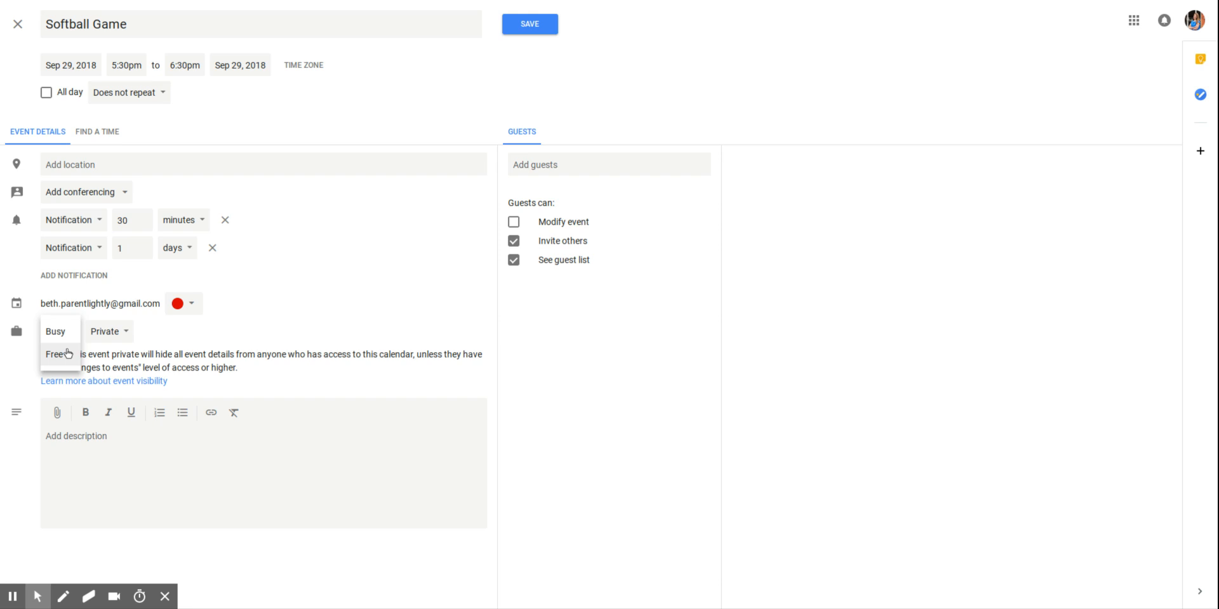
click(67, 354)
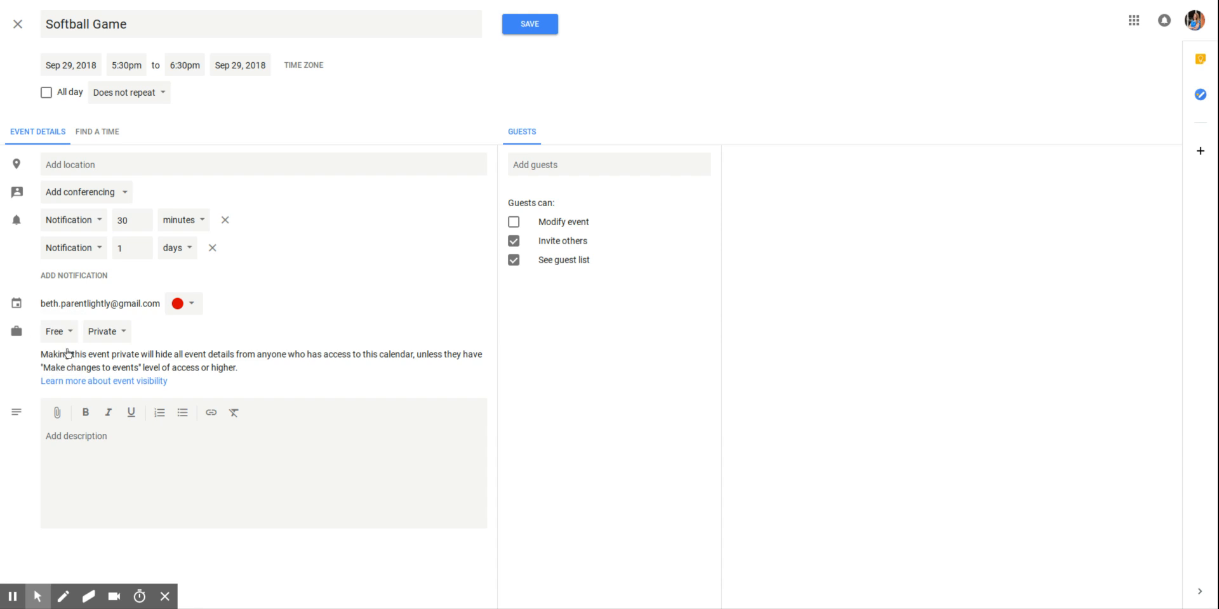
click(58, 335)
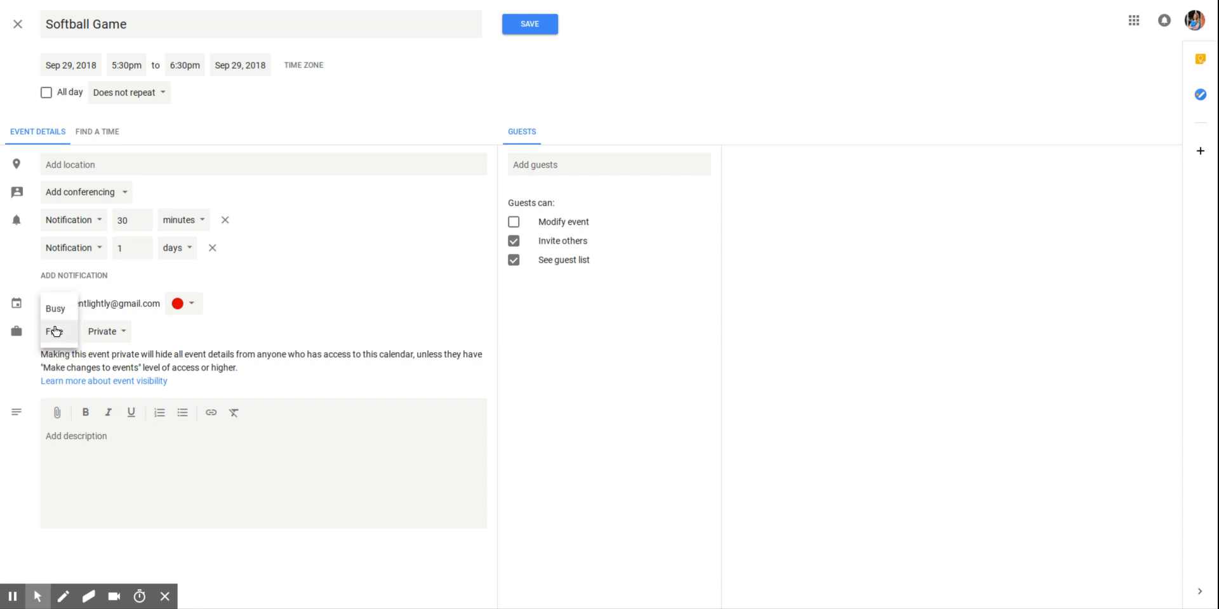
click(51, 310)
Add the description "Bring snacks" to the Softball Game event and save it.
click(95, 437)
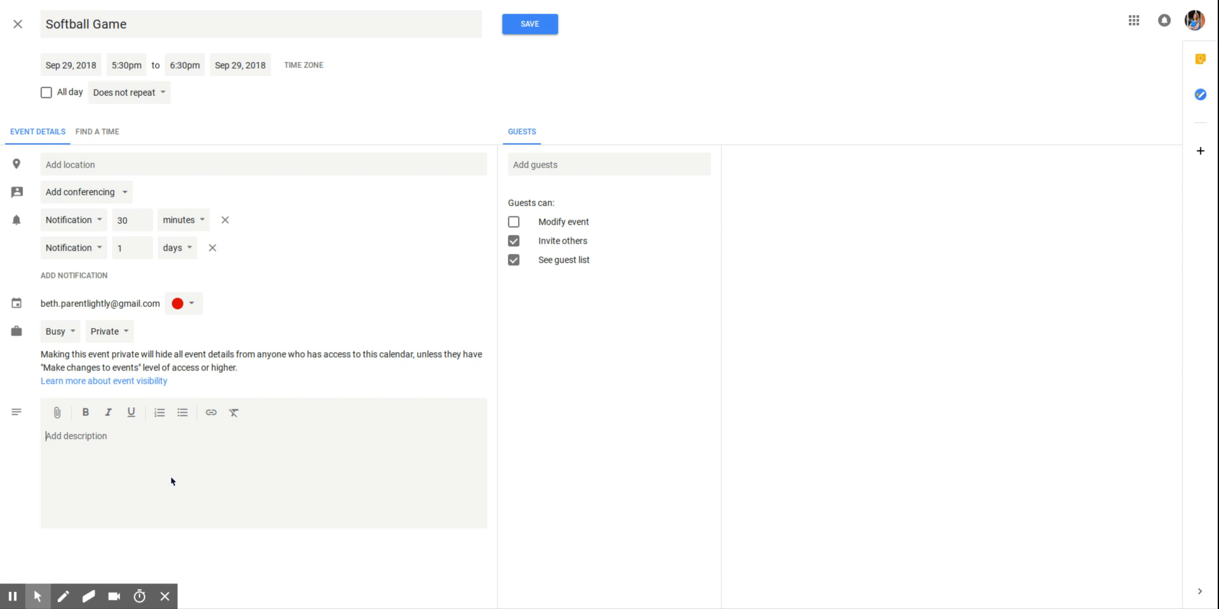
text(Bring snacks)
click(522, 29)
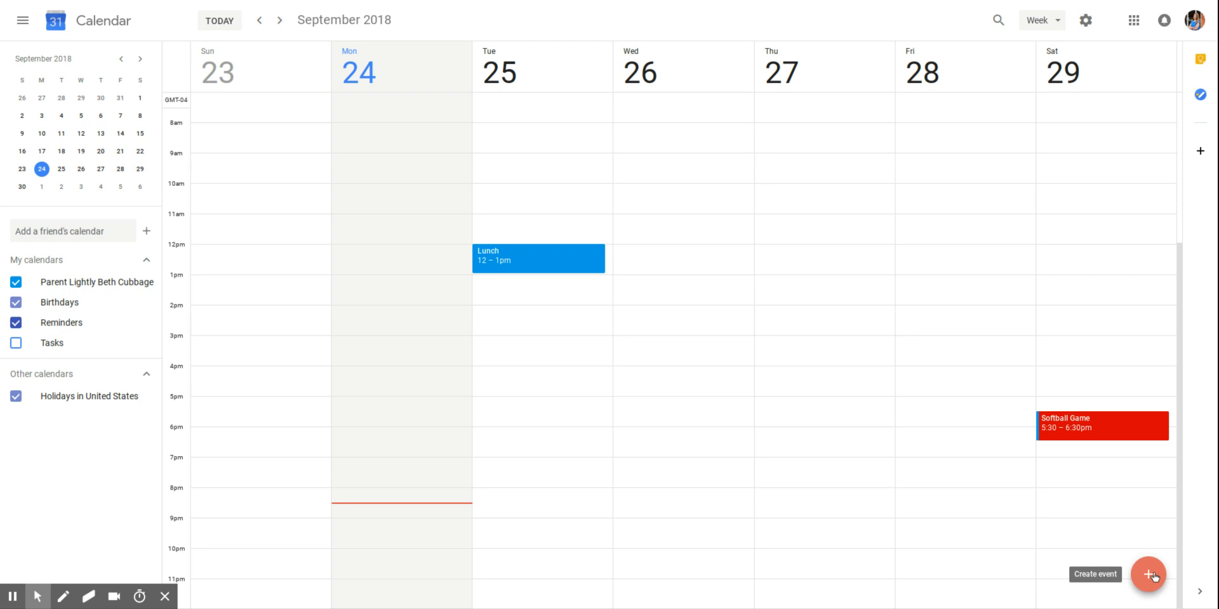
Start a new detailed event titled Massage on Sep 26, 2018, starting at 8:00am.
click(1150, 575)
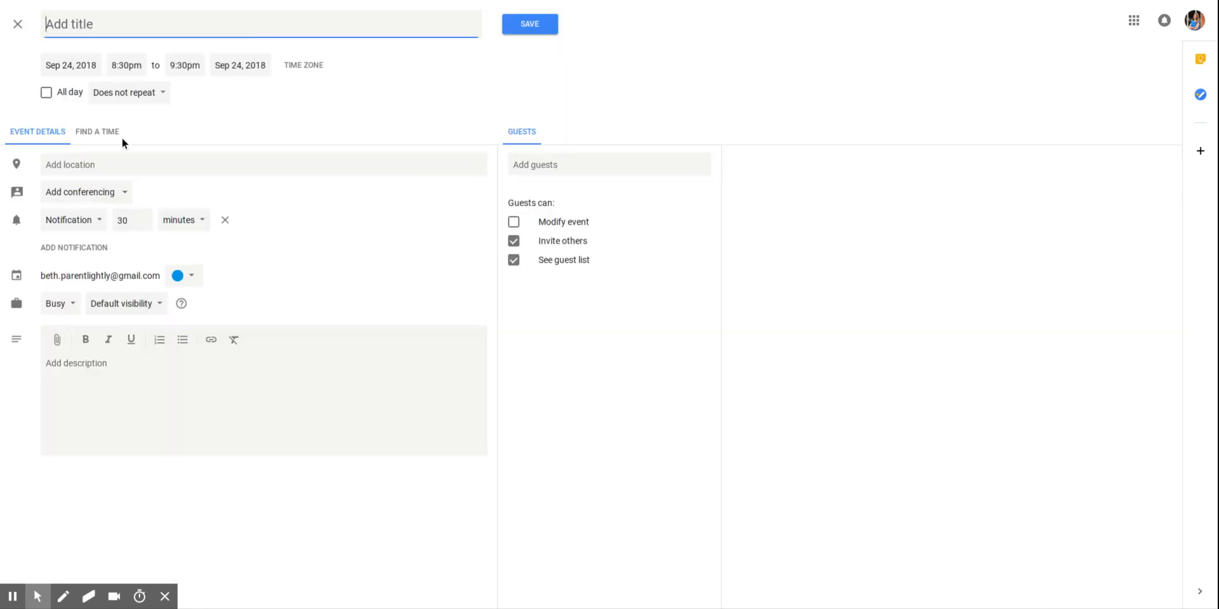
text(Massage)
click(83, 65)
click(129, 204)
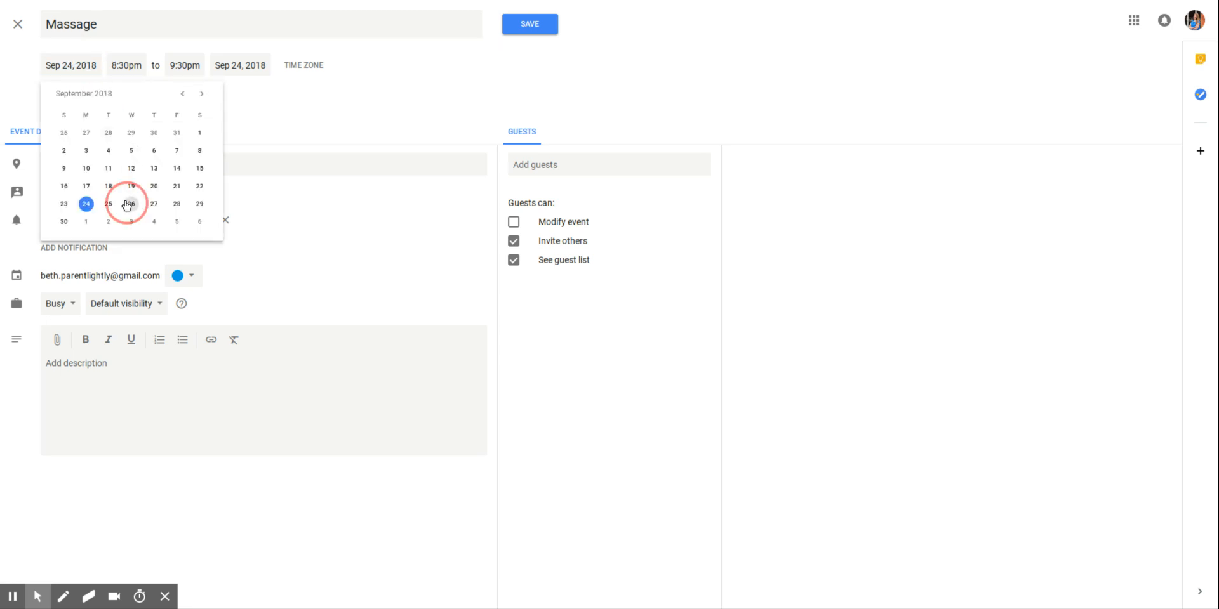
click(135, 65)
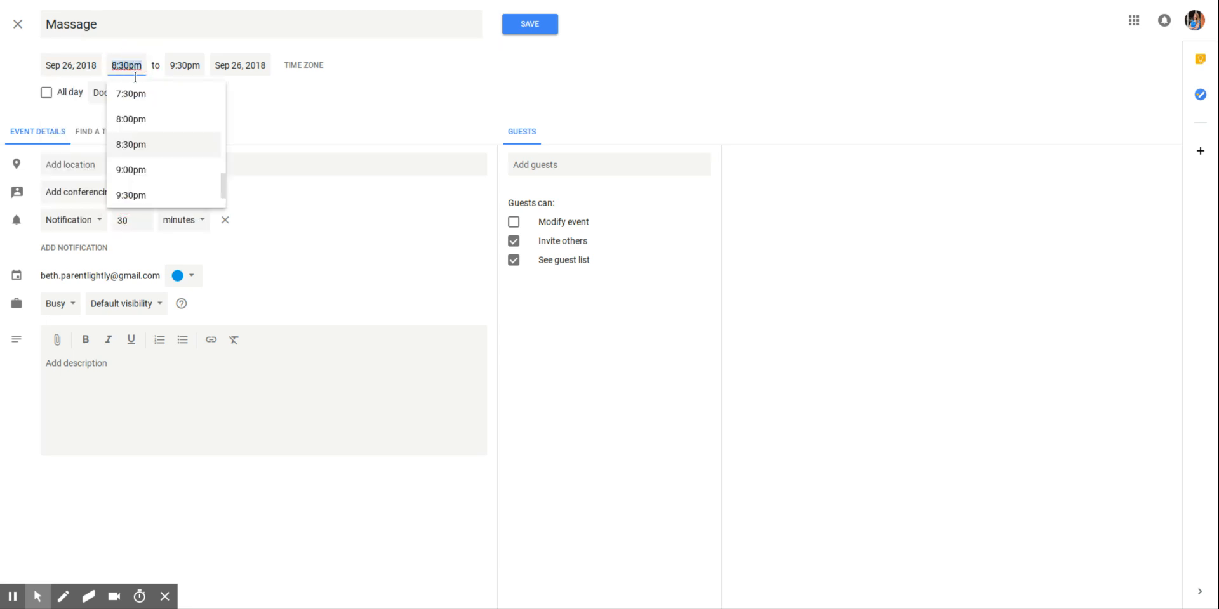
scroll(154, 113, up, 10)
click(151, 130)
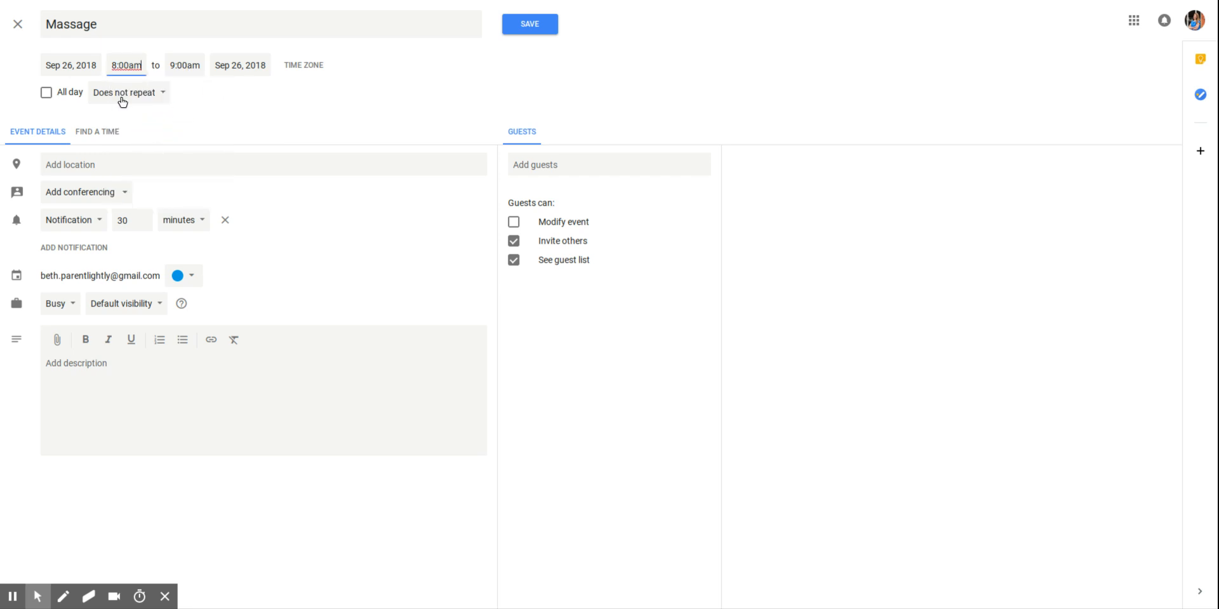
Make the Massage event repeat weekly on Wednesday and save it.
click(160, 95)
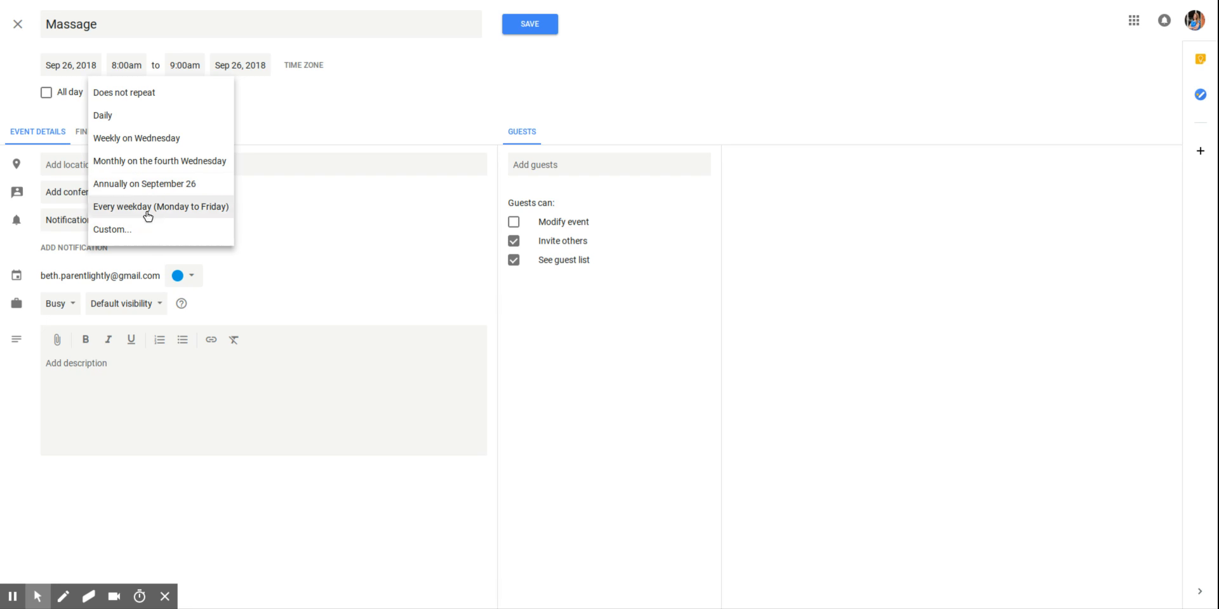
click(157, 139)
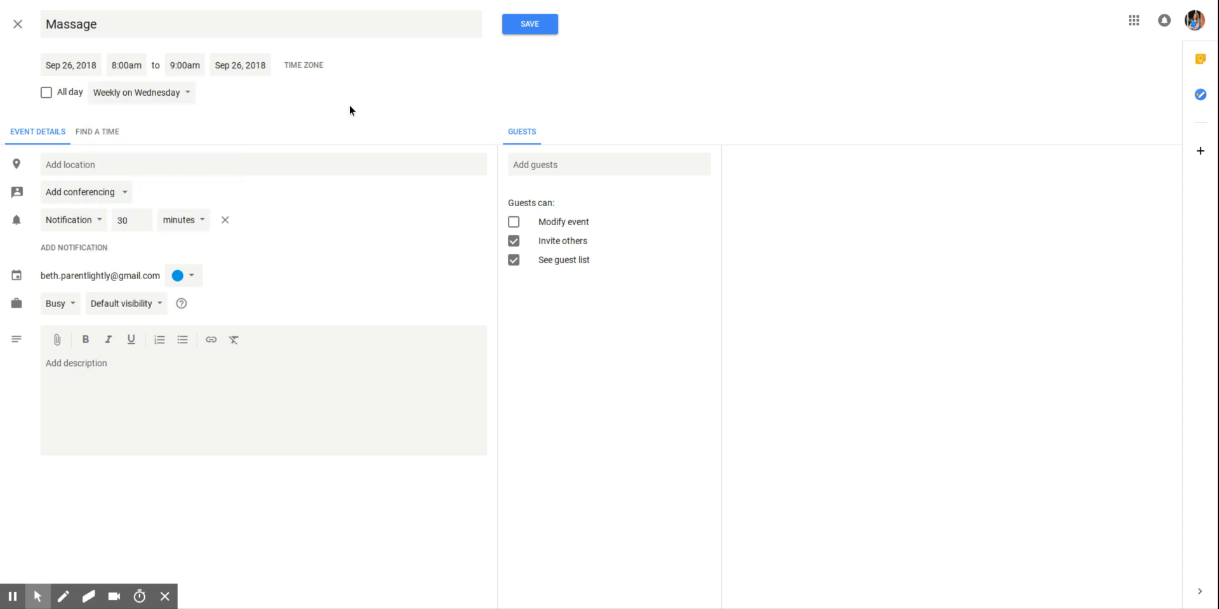
click(532, 26)
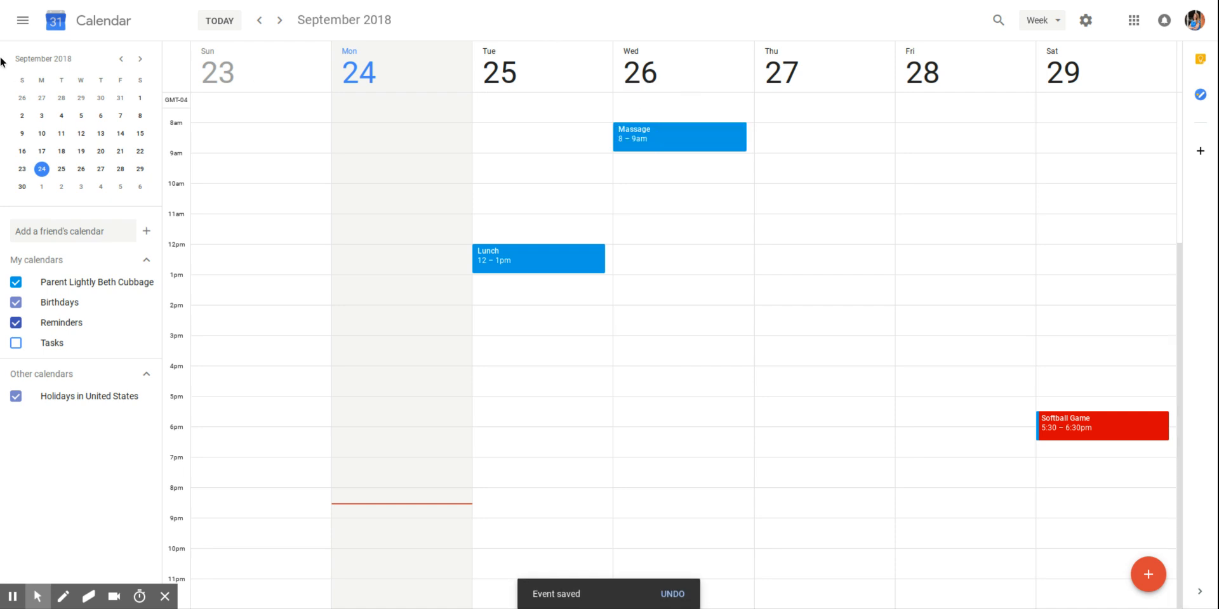
View the weeks of October 3 and October 10, 2018, and open the October 10 Massage event for editing.
click(80, 186)
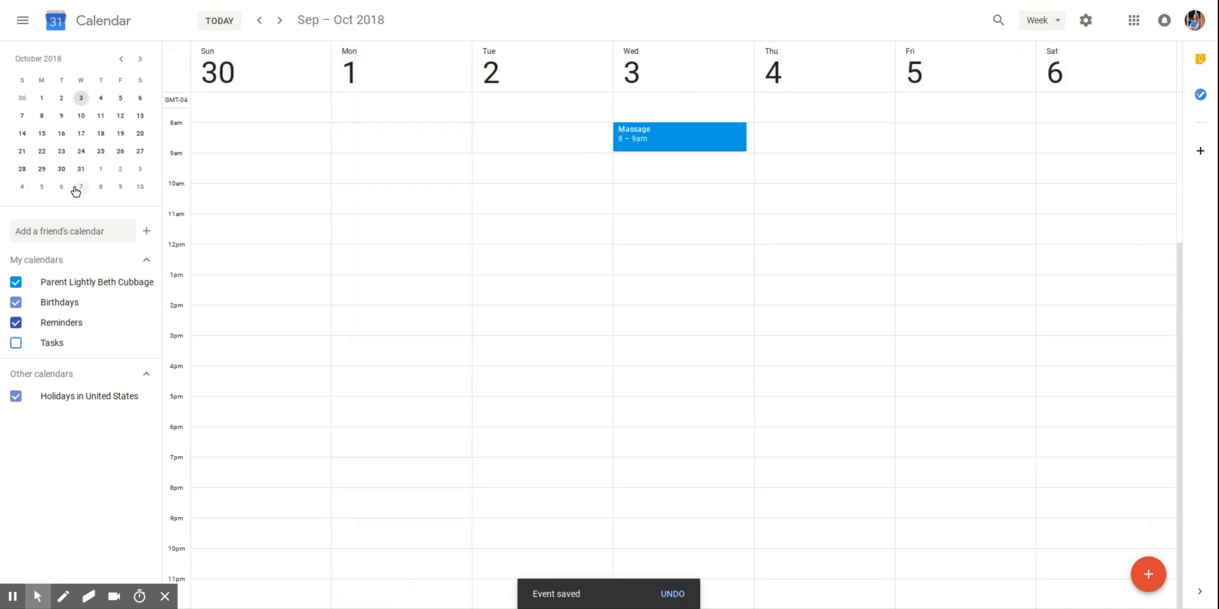
click(80, 118)
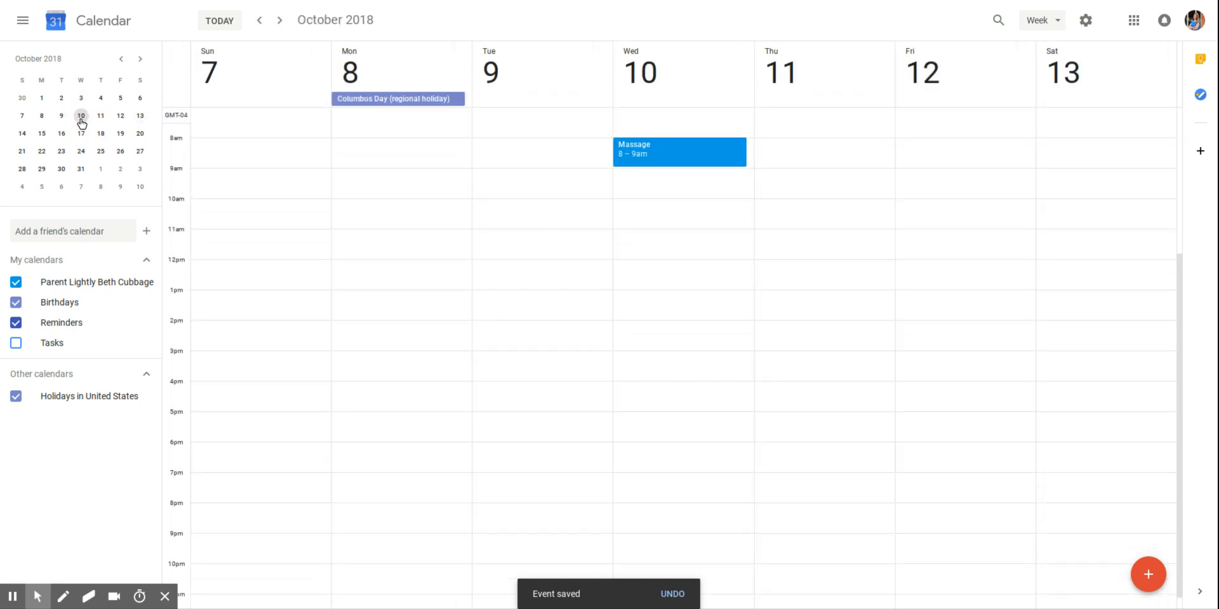
click(681, 156)
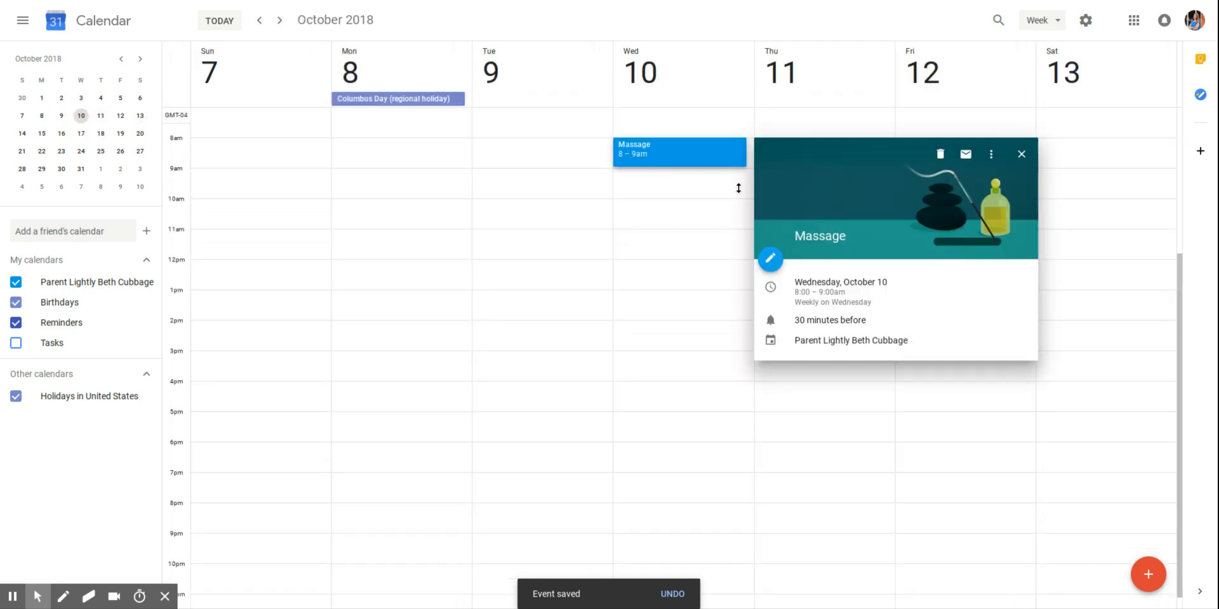
click(772, 261)
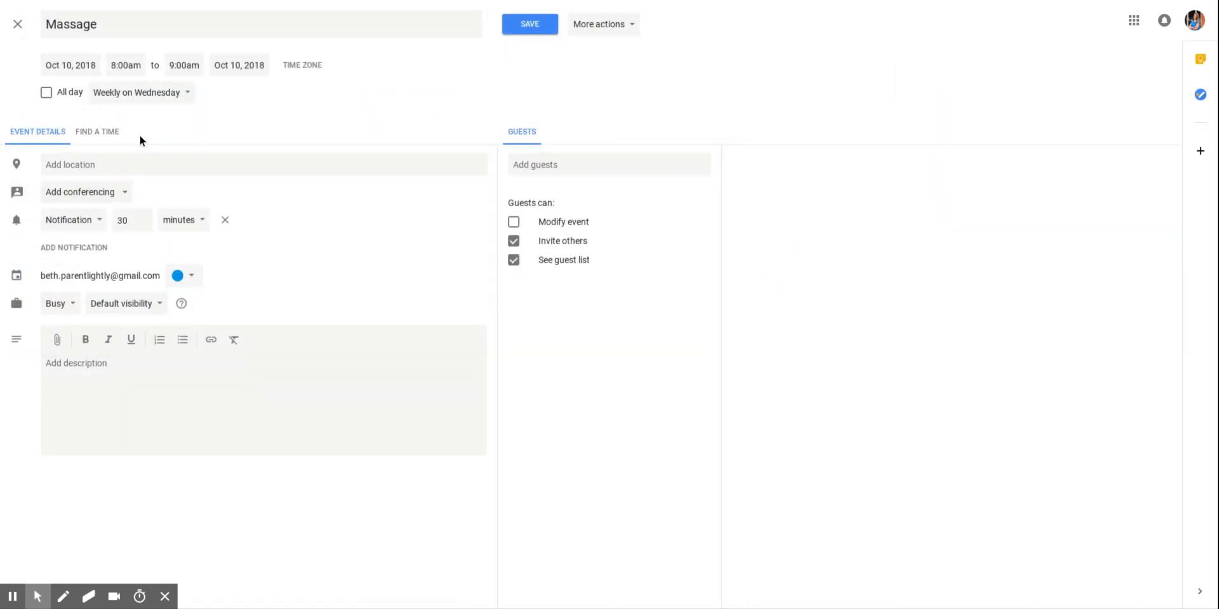
Give the Massage event a custom recurrence, weekly on Wednesday, ending on Dec 26, 2018.
click(151, 93)
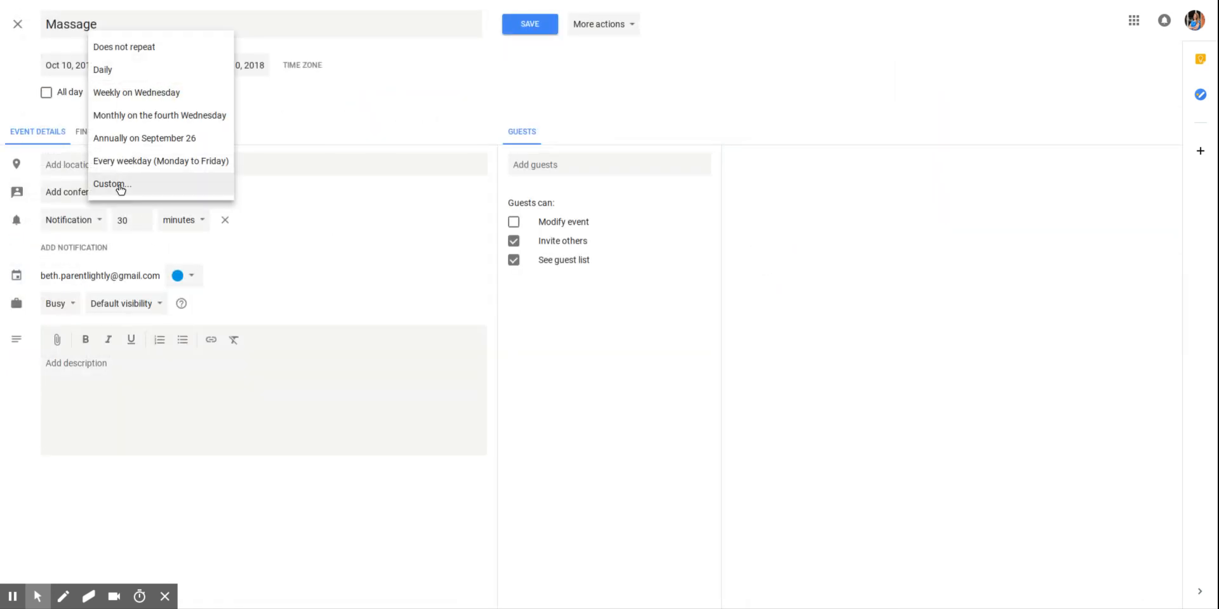
click(119, 186)
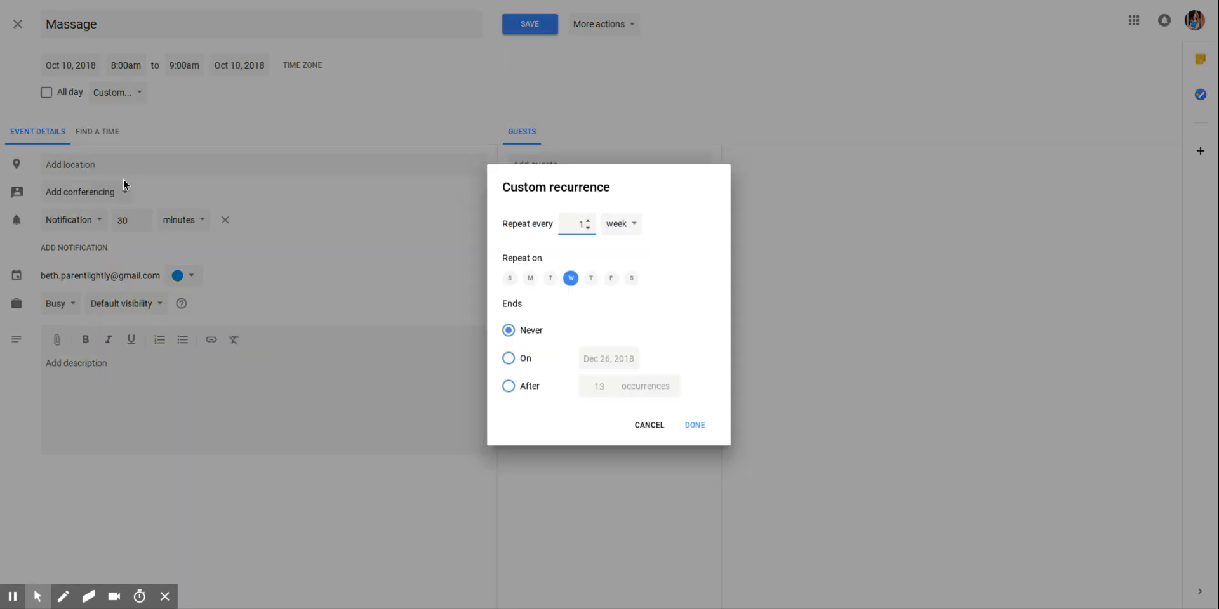
click(507, 363)
click(623, 363)
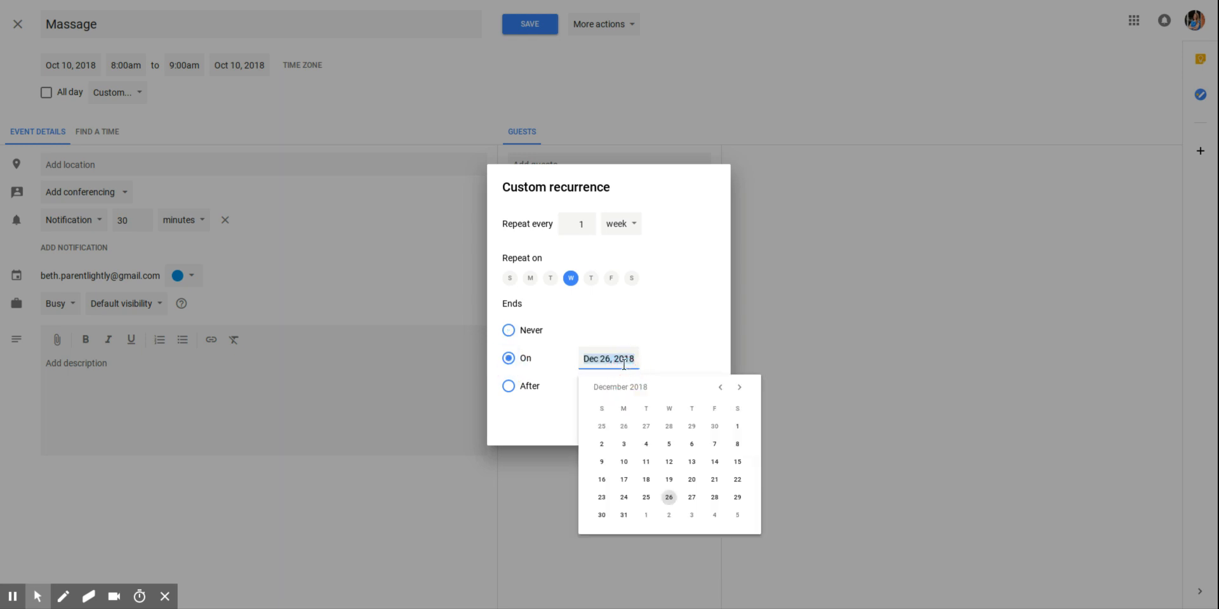
click(668, 497)
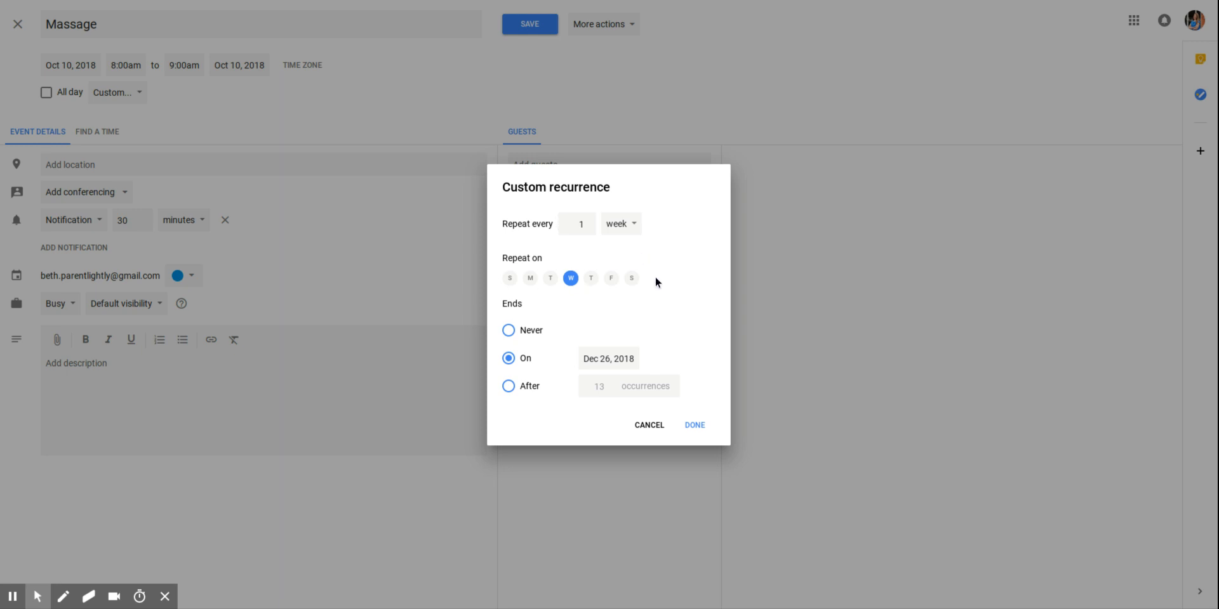
click(697, 425)
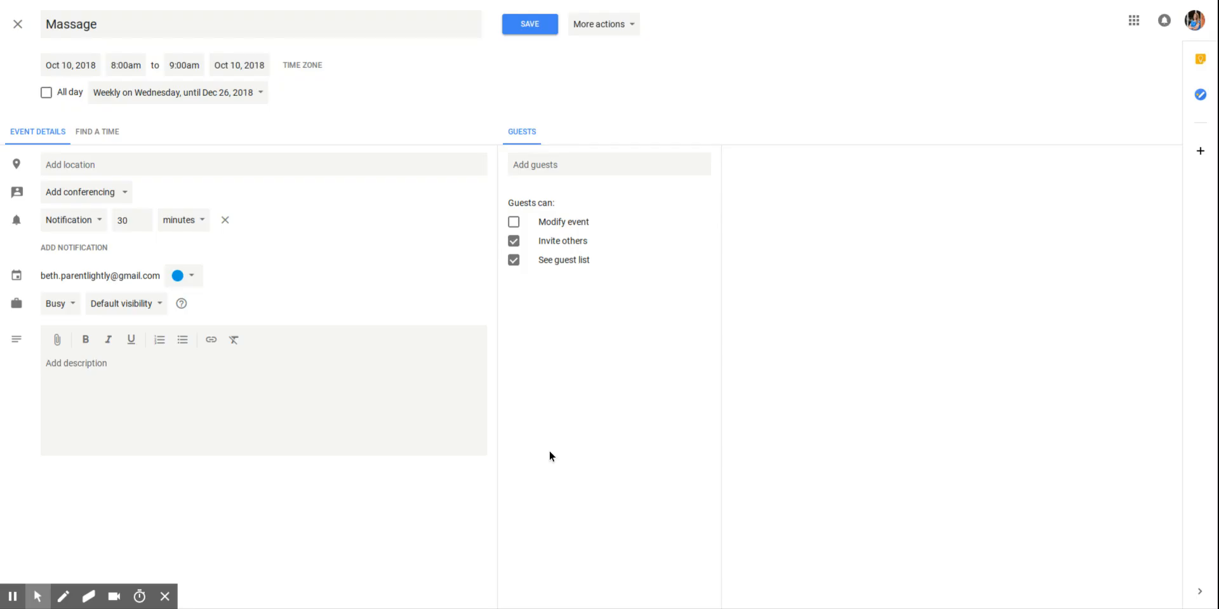
Save the Massage event's recurrence change and apply it to all events in the series.
click(524, 27)
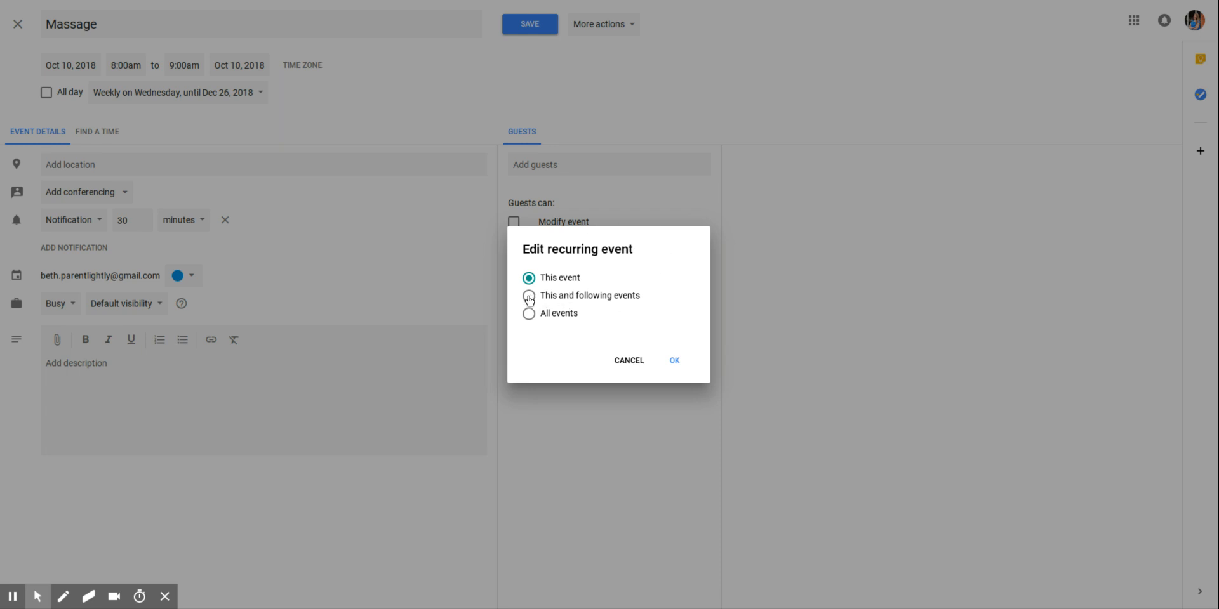
click(528, 314)
click(673, 360)
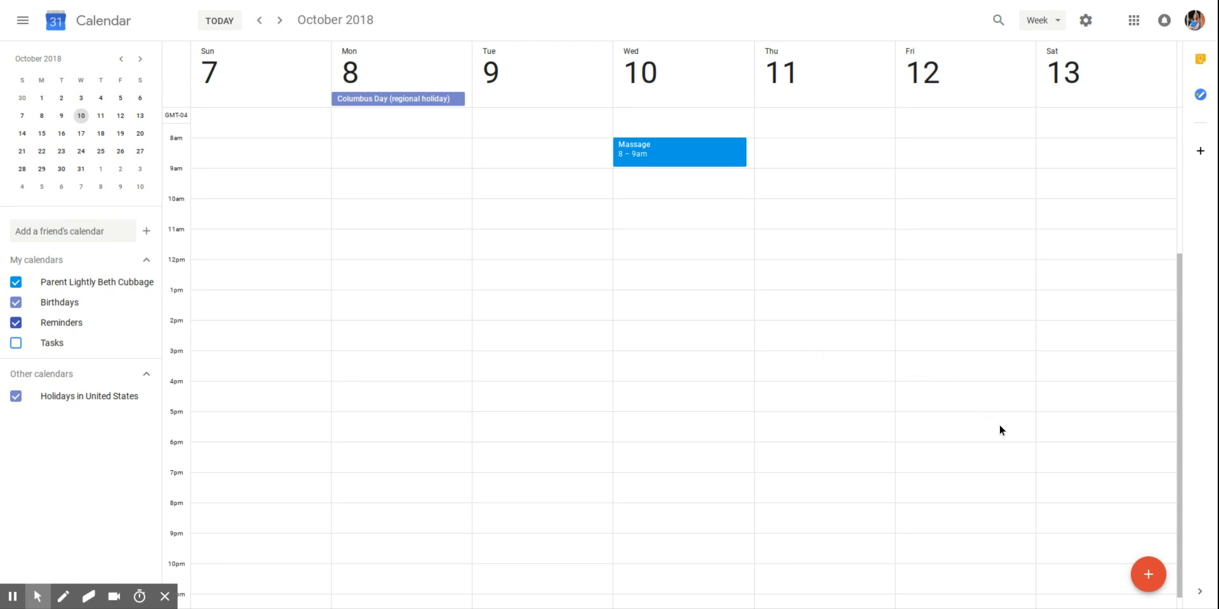
Start a new reminder titled "Take out trash" on Thursday, Oct 11, 2018 at 7:00am.
click(1149, 577)
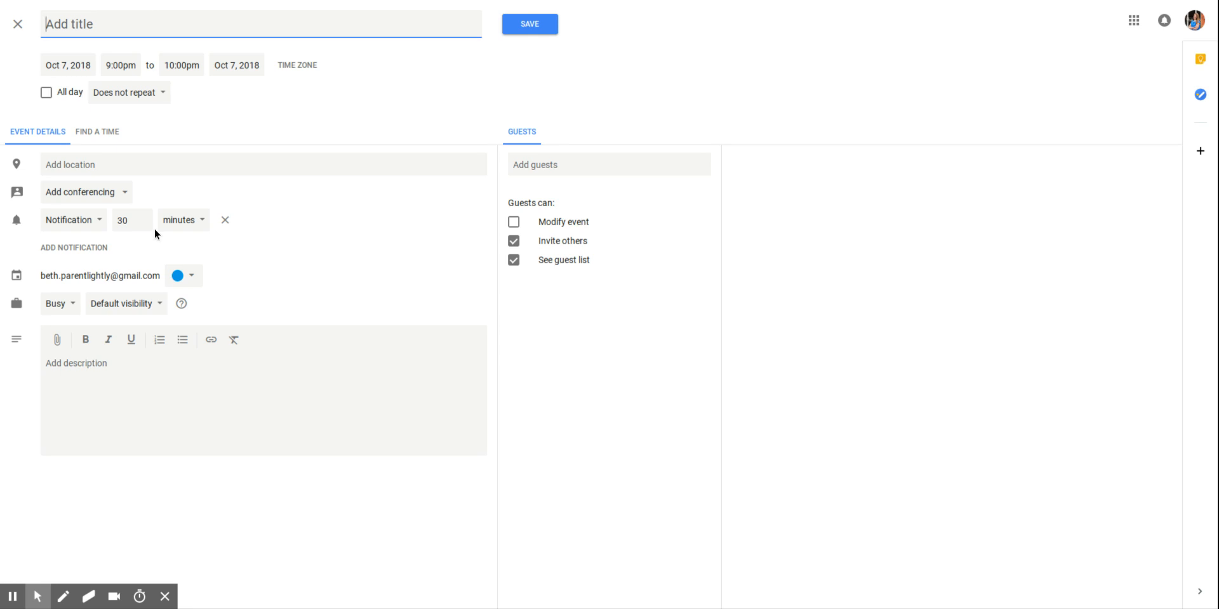
click(17, 26)
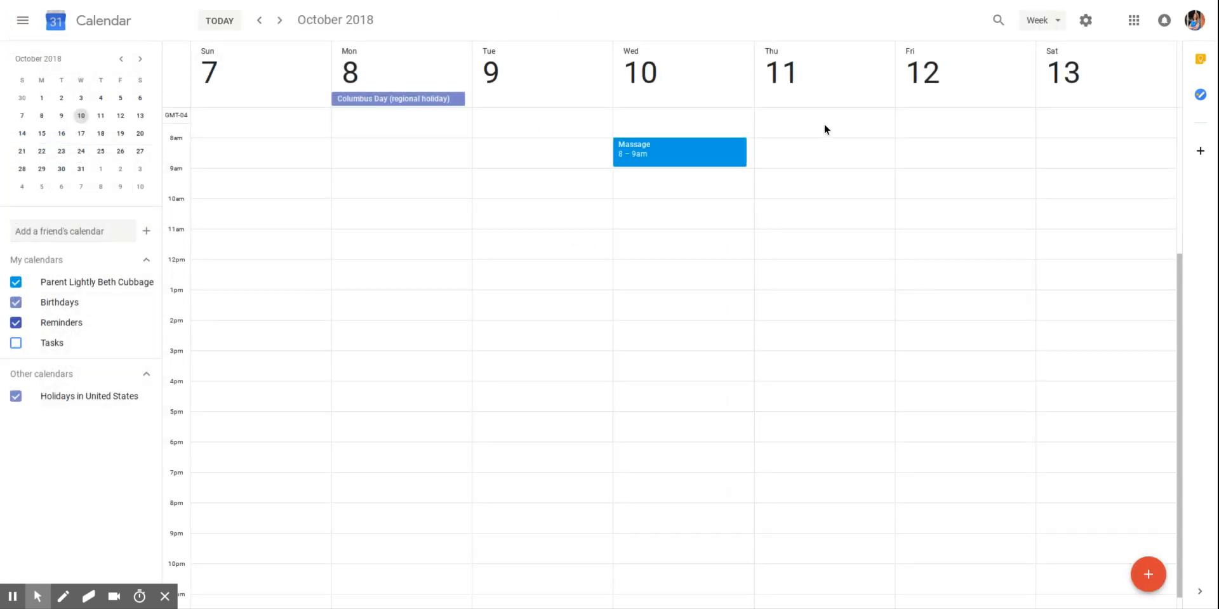
scroll(829, 139, up, 3)
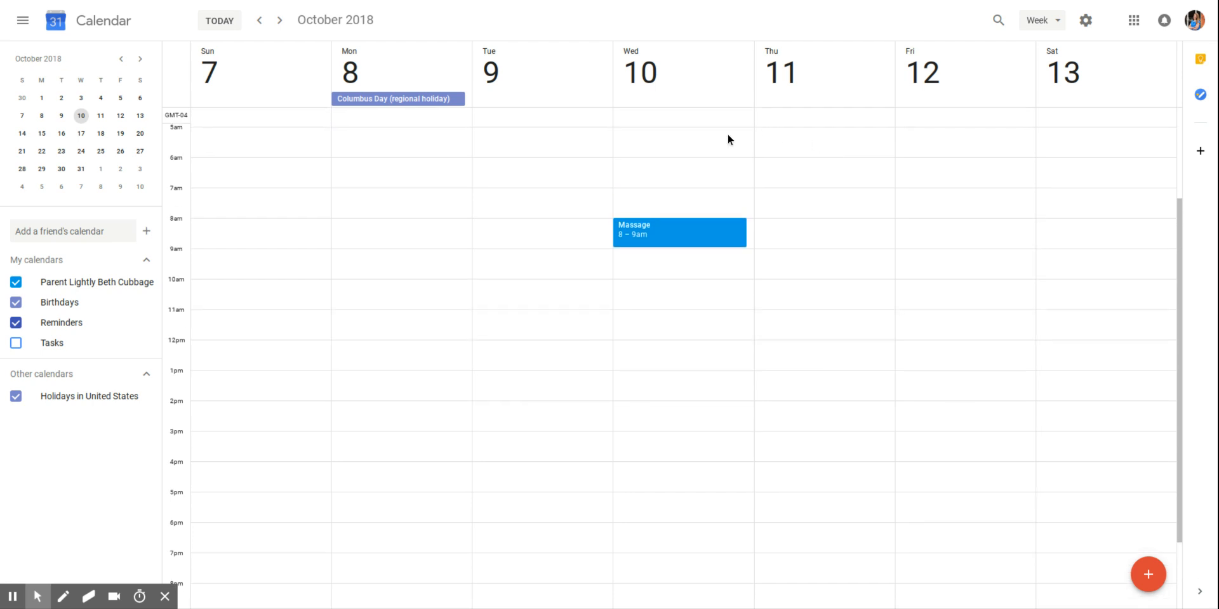
click(792, 198)
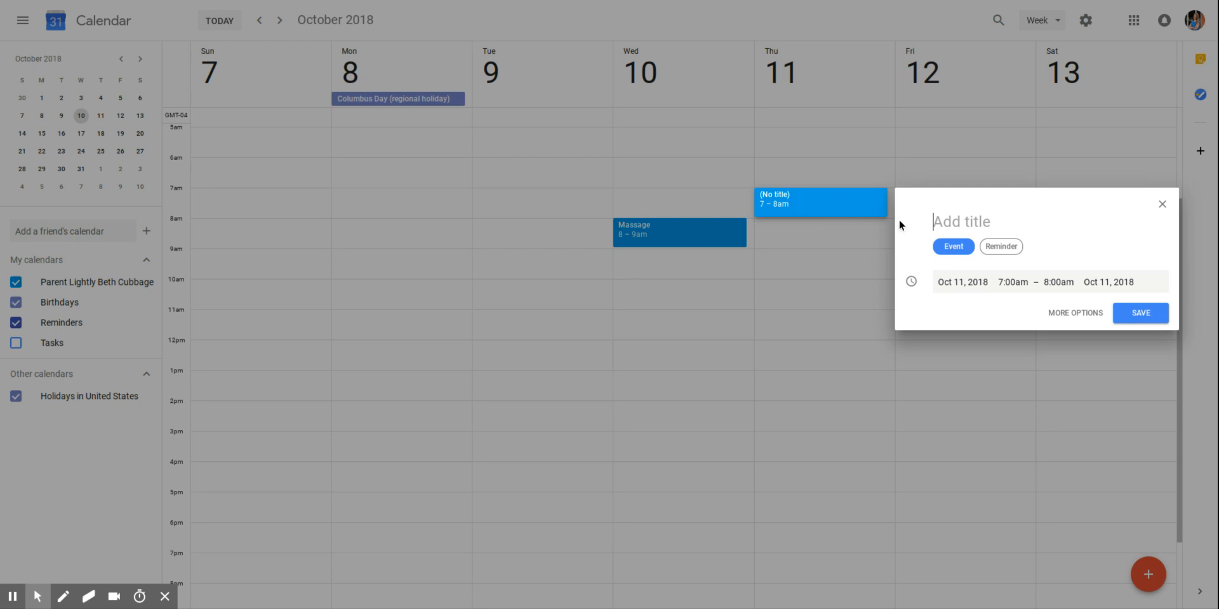
click(996, 252)
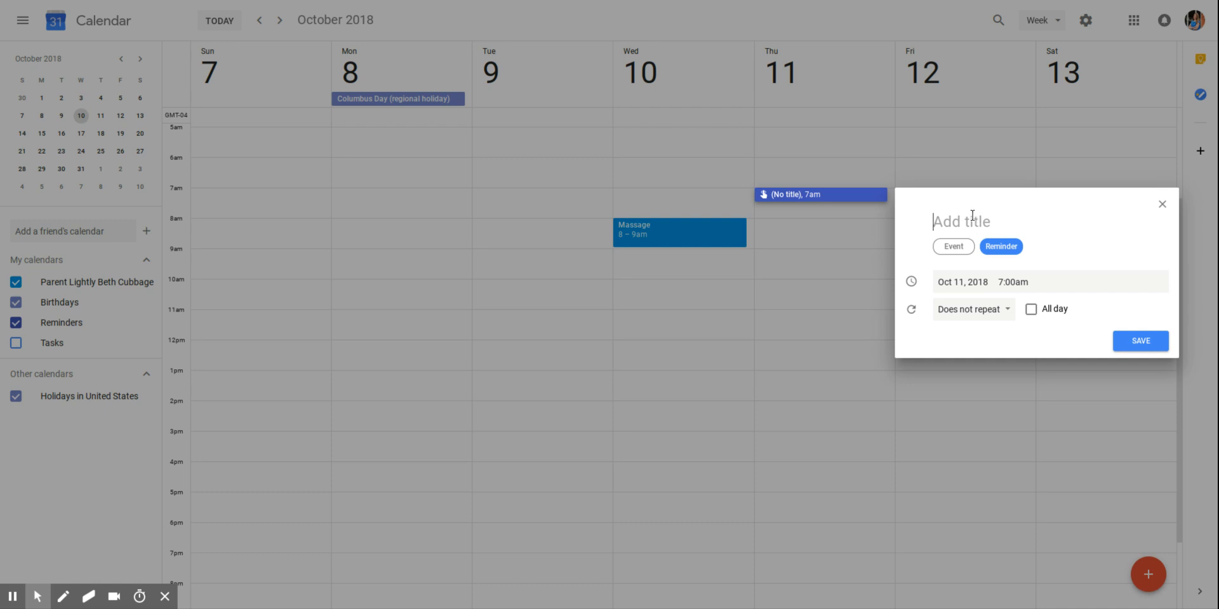
text(Take out trash)
Make the "Take out trash" reminder repeat weekly on Thursday, save it and check it in the week view.
click(997, 320)
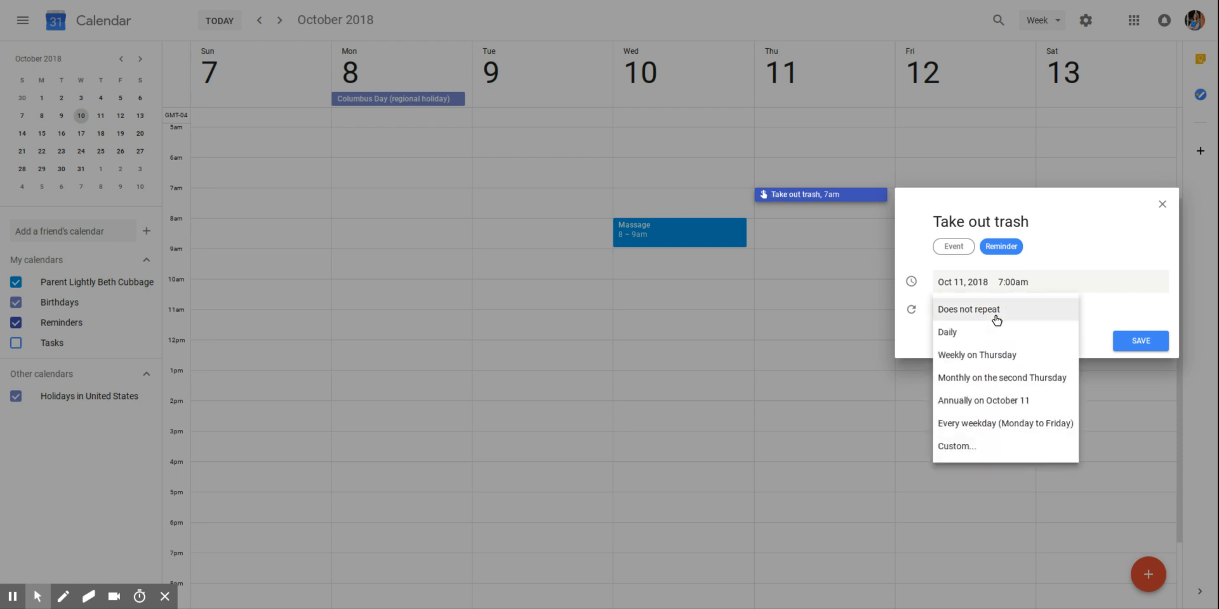
click(999, 353)
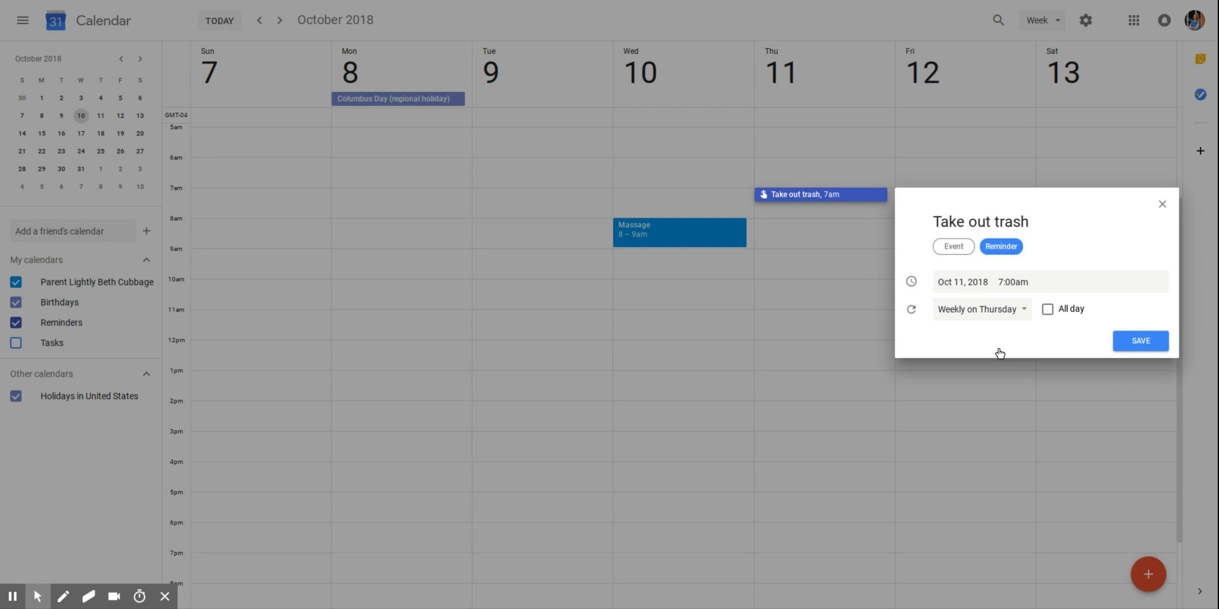
click(1140, 342)
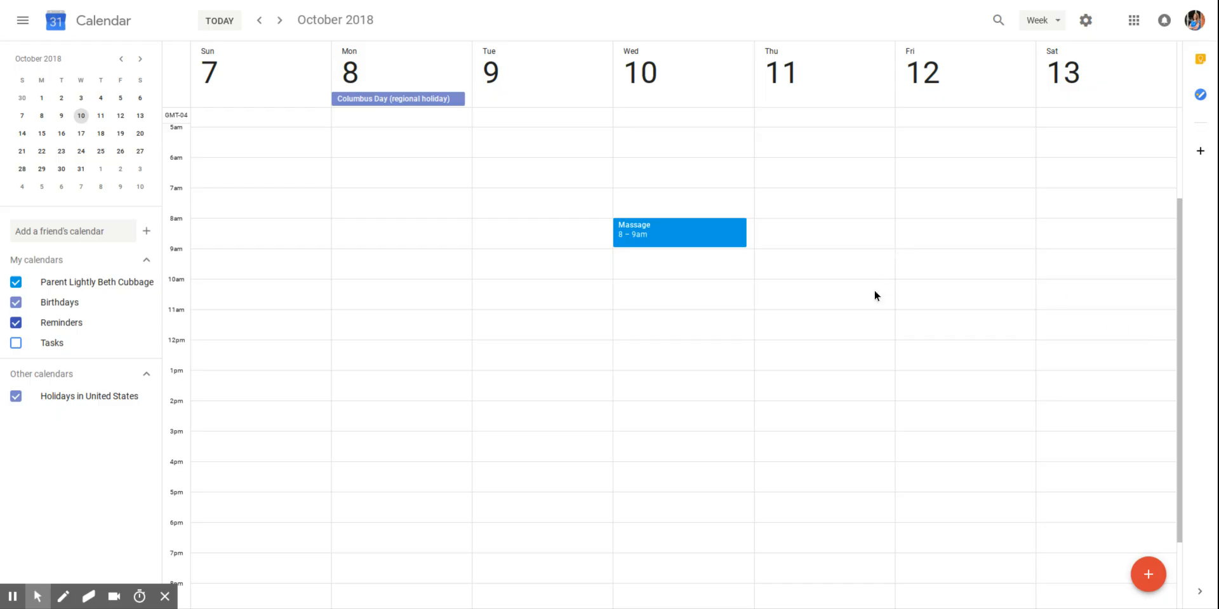
scroll(841, 331, up, 2)
scroll(841, 331, down, 1)
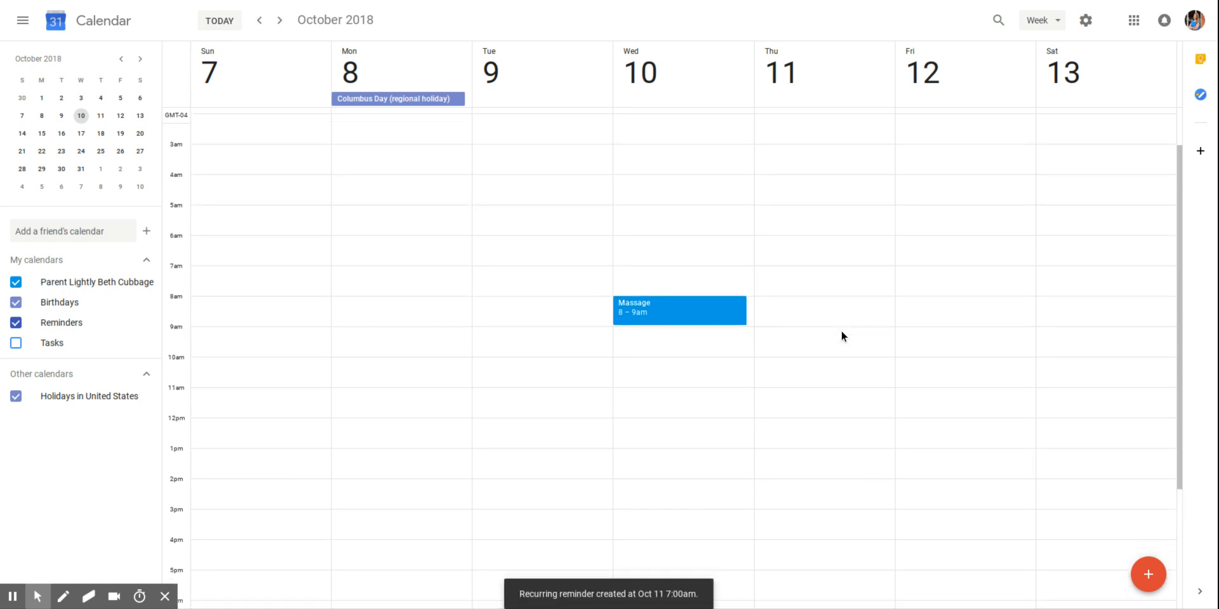
scroll(840, 330, down, 1)
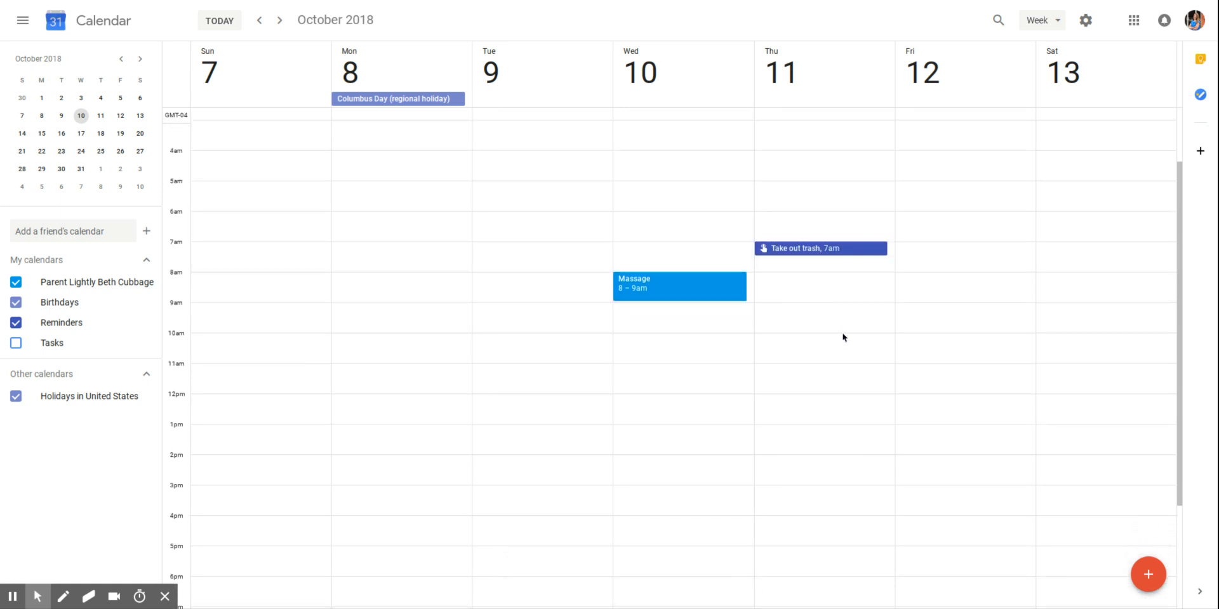